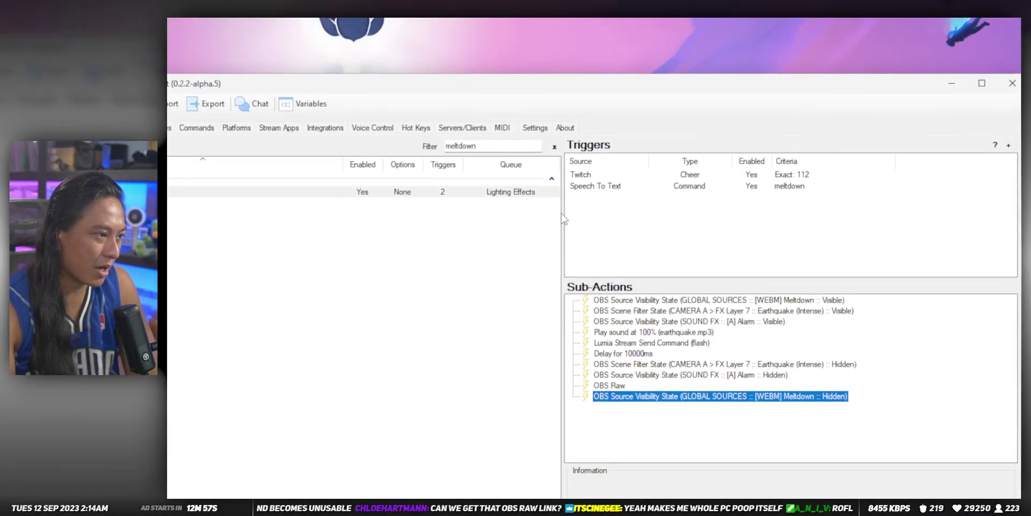
Browse the available sub-action categories for the [Bits] Meltdown action and view the OBS Set Browser Source URL options
drag(562, 212, 461, 214)
right_click(489, 427)
mouse_move(540, 459)
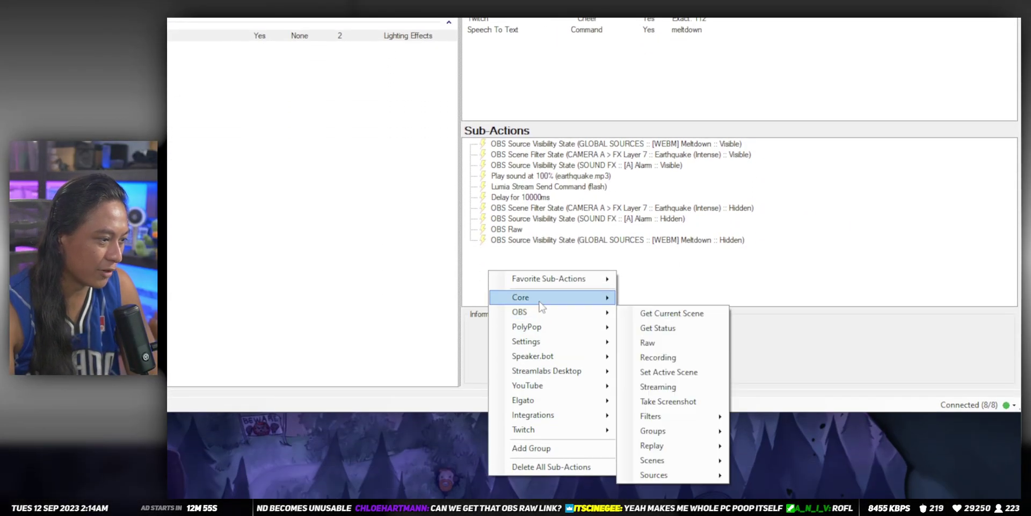
mouse_move(583, 312)
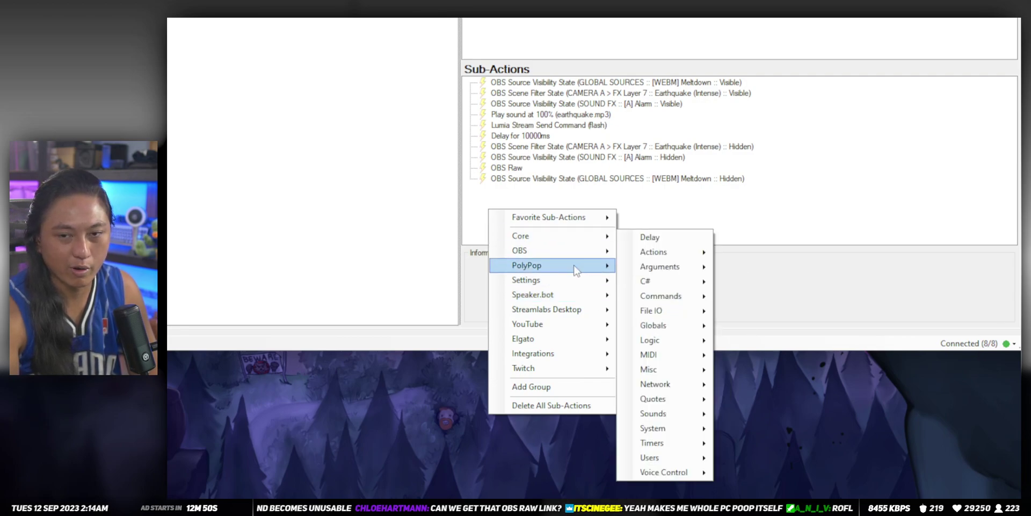
mouse_move(571, 369)
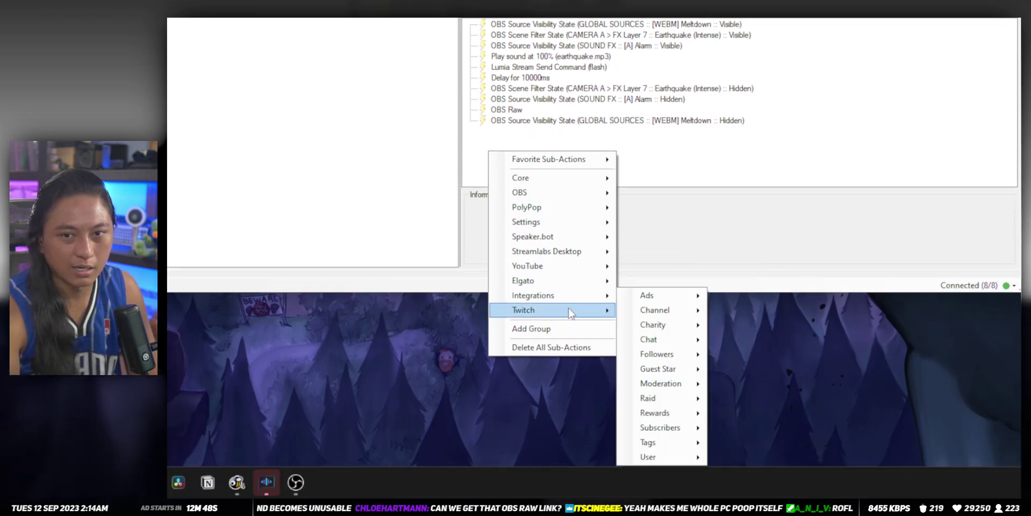
mouse_move(580, 235)
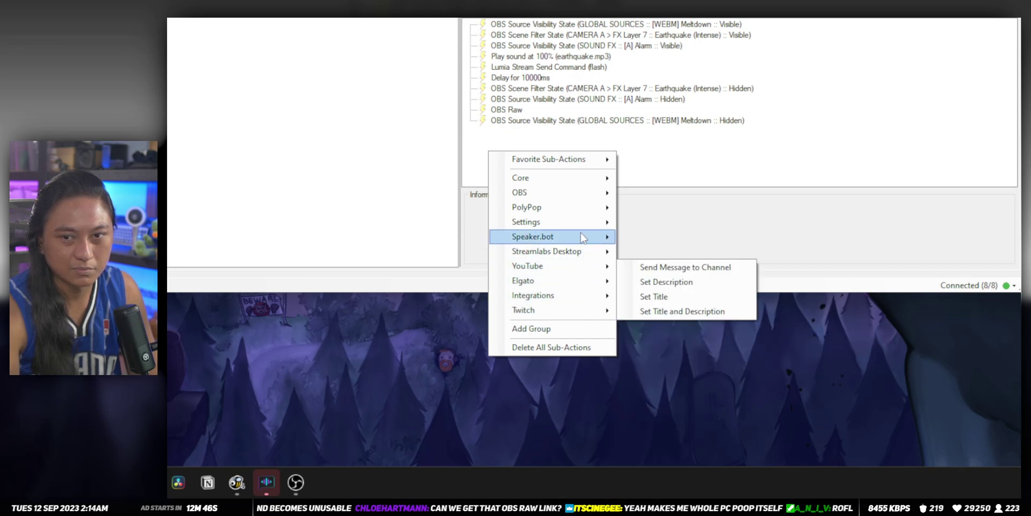
mouse_move(577, 193)
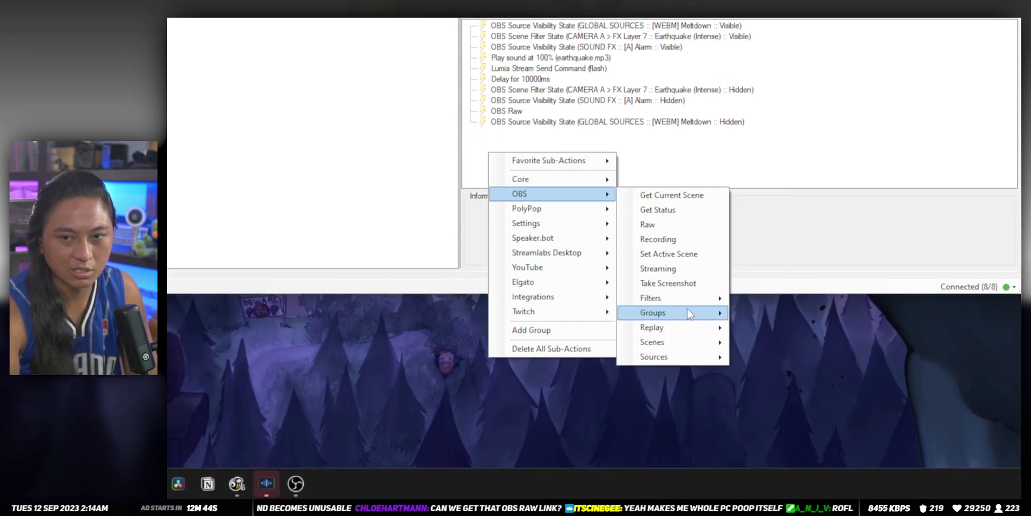
mouse_move(683, 314)
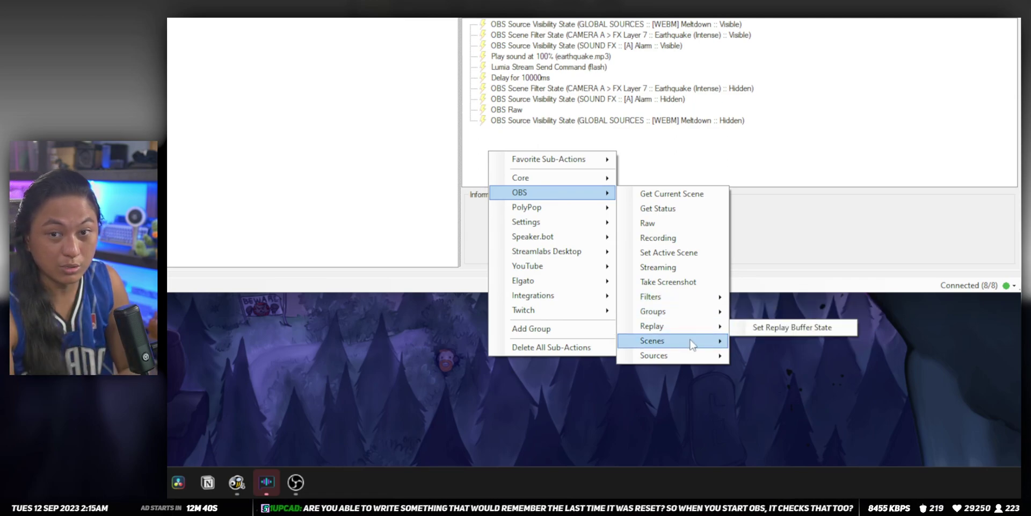
mouse_move(689, 348)
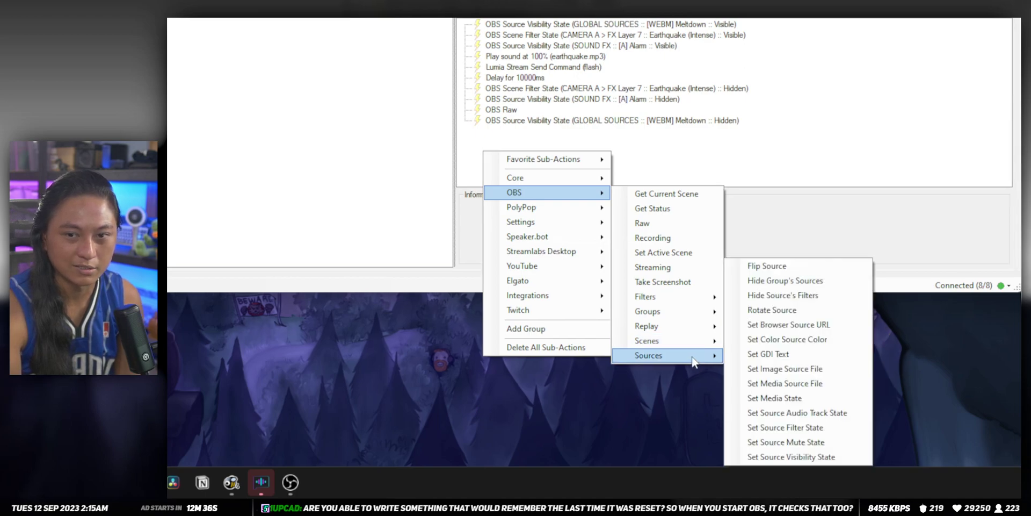
click(830, 326)
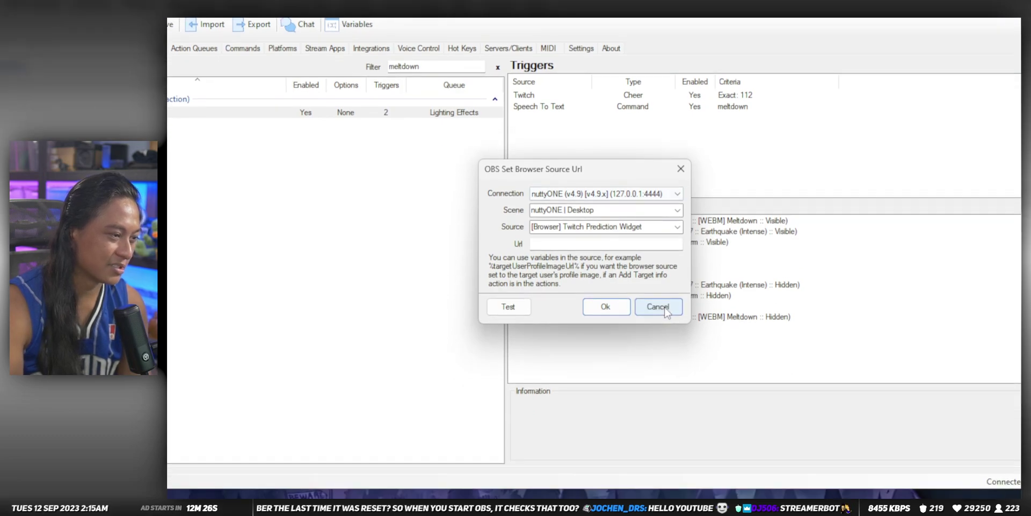
click(664, 309)
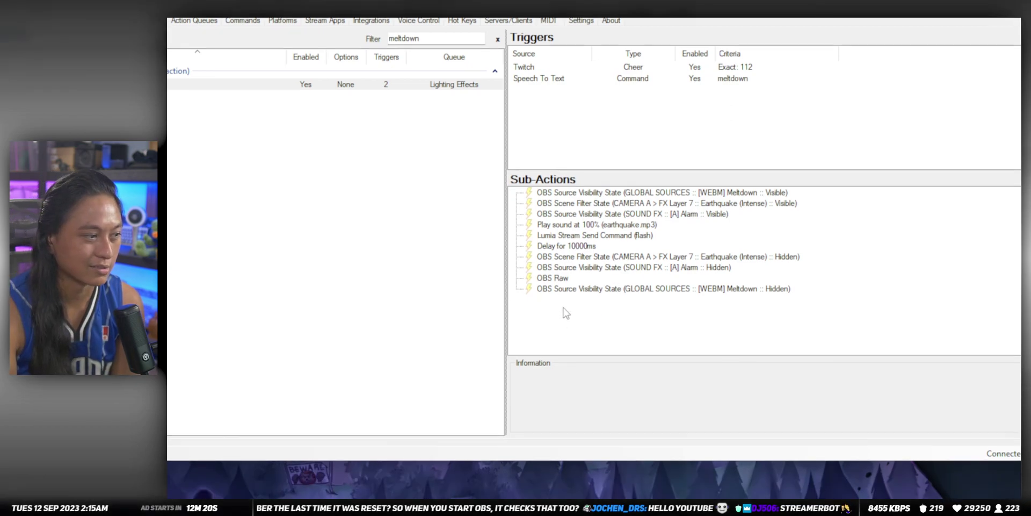
Start a new OBS Raw sub-action in the [Bits] Meltdown action
right_click(525, 309)
mouse_move(554, 344)
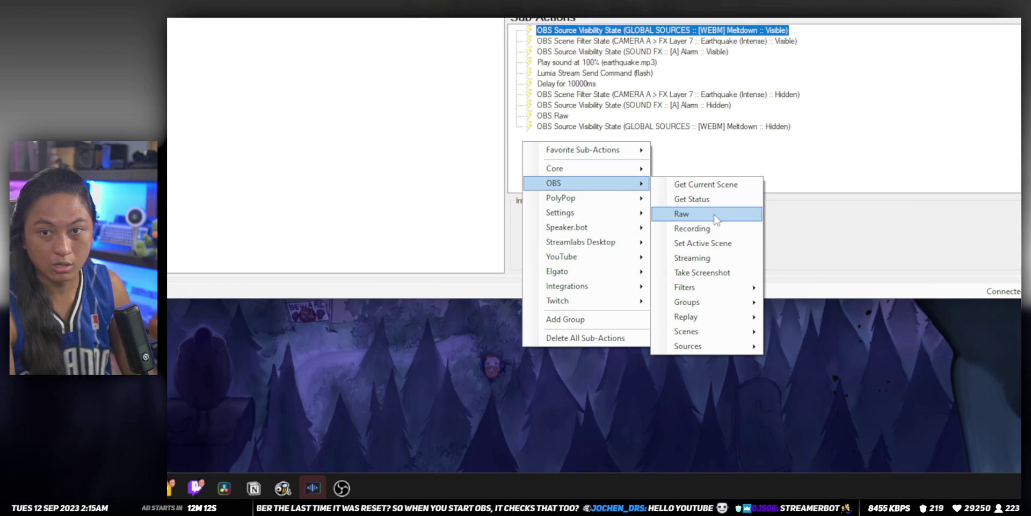
click(714, 220)
click(389, 254)
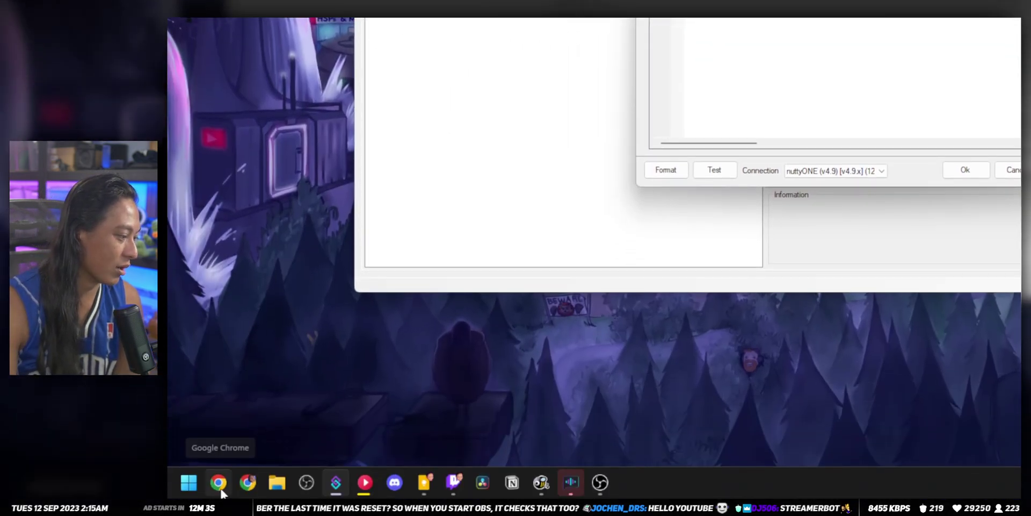
Switch to Chrome, load the bookmarked obs-websocket 5.0.0 protocol.md documentation on GitHub and skim its introductory sections
click(221, 490)
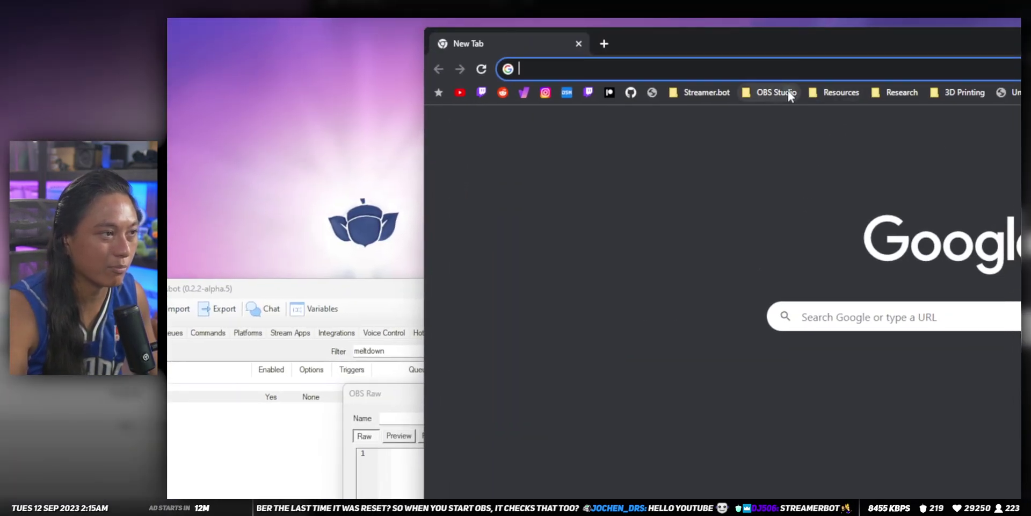
click(829, 91)
mouse_move(774, 92)
click(794, 131)
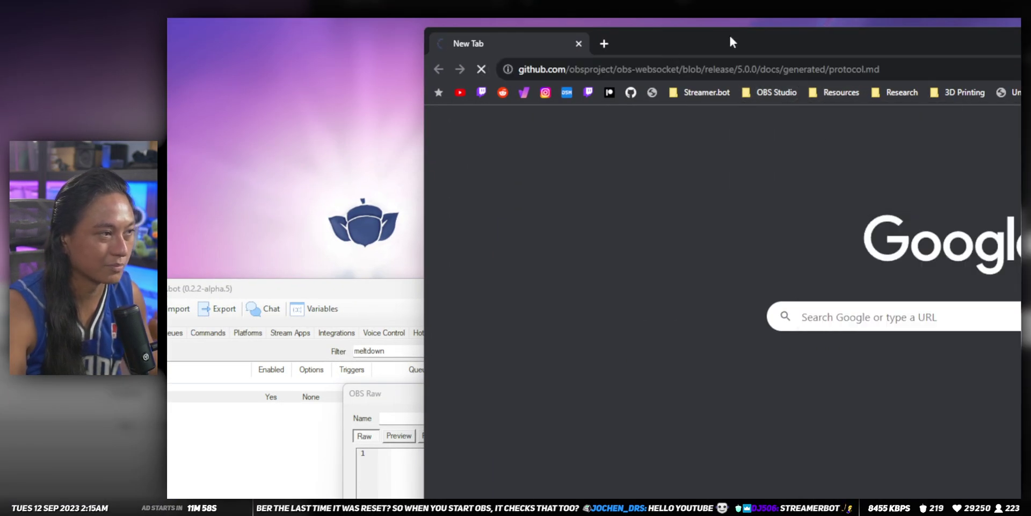
drag(741, 40, 835, 115)
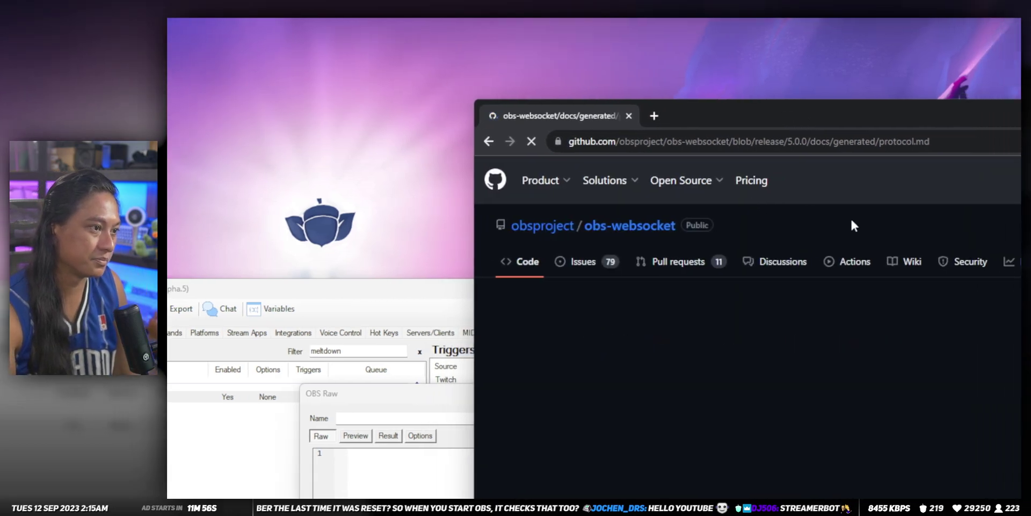
scroll(832, 306, down, 20)
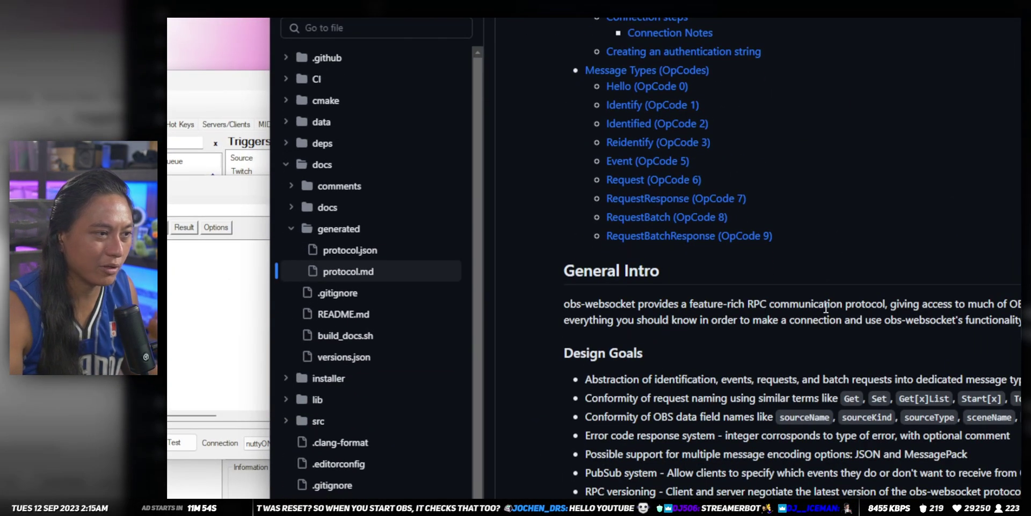
scroll(611, 290, down, 7)
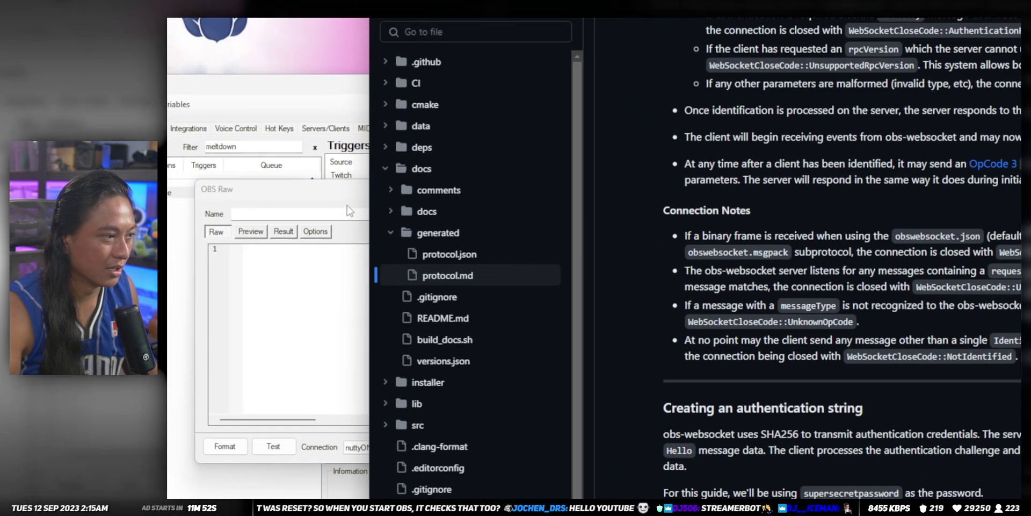
click(241, 247)
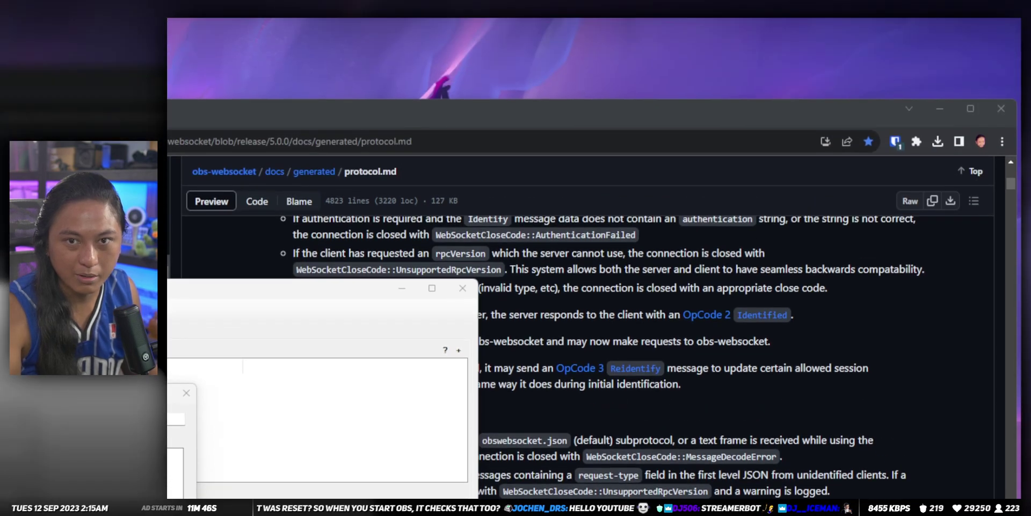
View the browser source's cache refresh option in its OBS properties, discard the dialog and return to the documentation
drag(1015, 239, 380, 107)
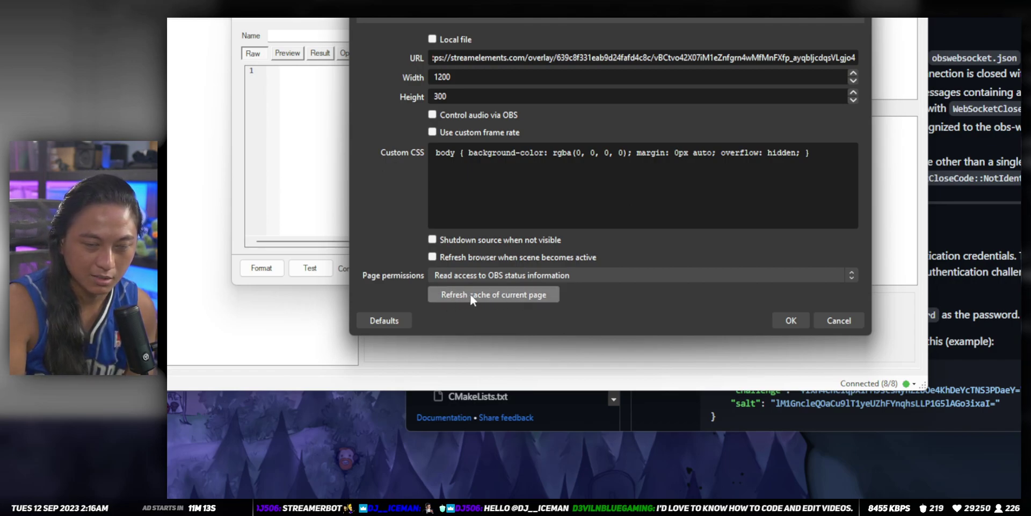
click(839, 320)
click(840, 262)
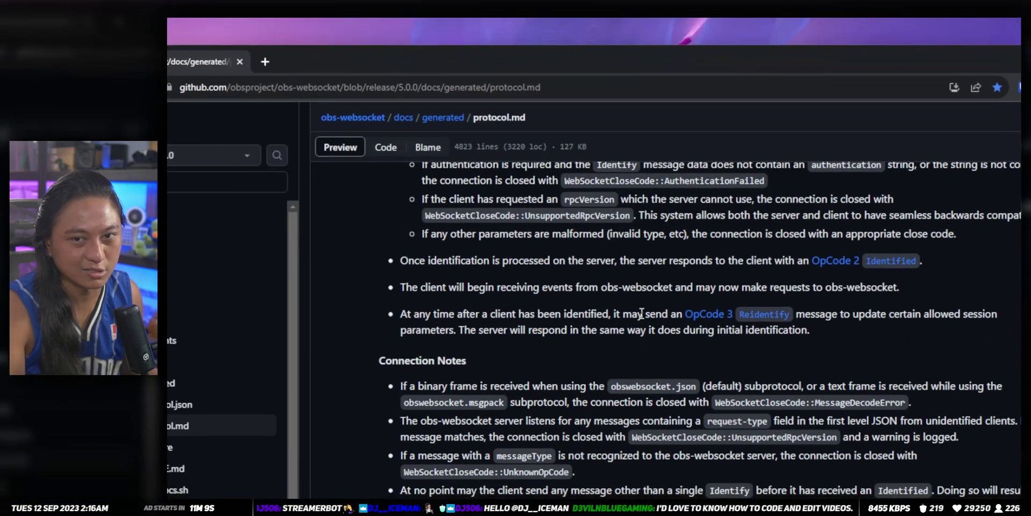
Find "property" in the protocol documentation and go to the PressInputPropertiesButton request
key(ctrl+f)
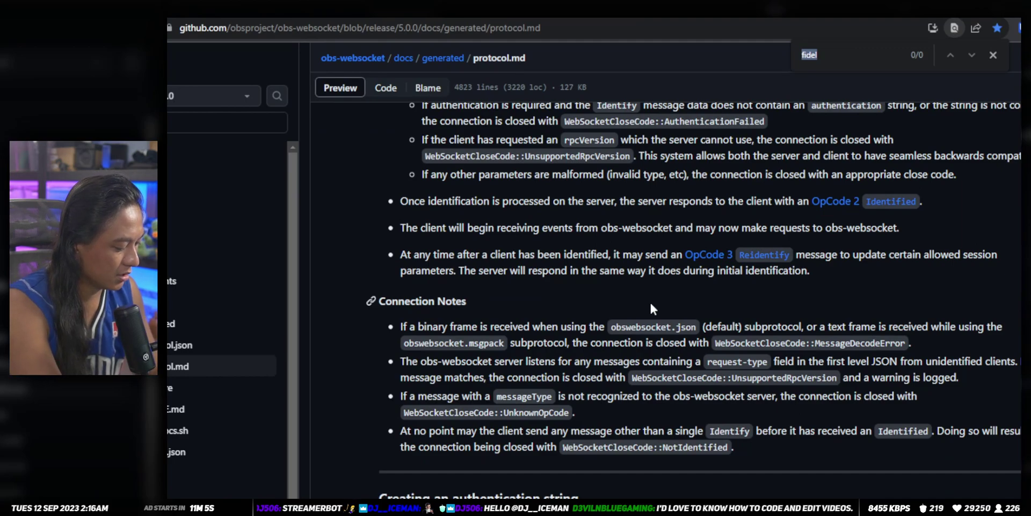
text(property)
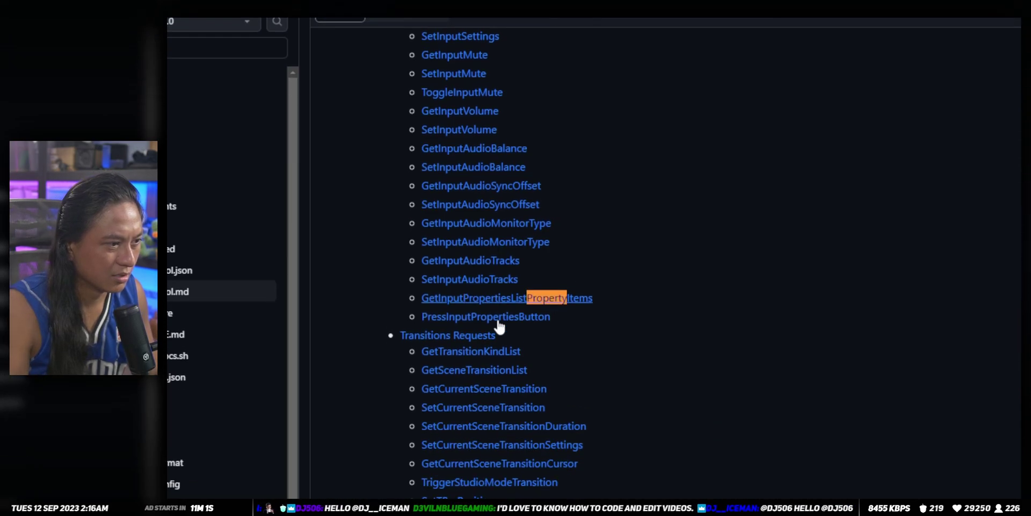
click(462, 391)
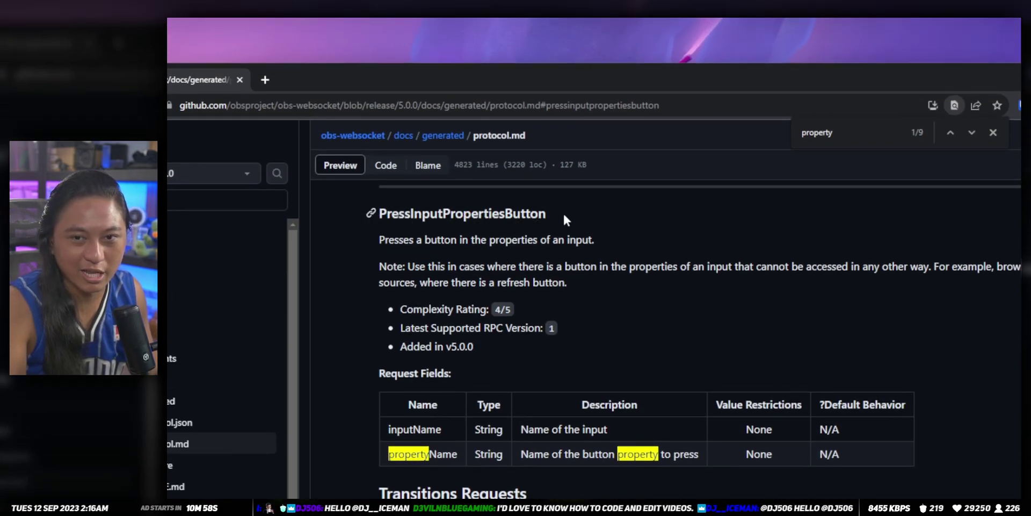
drag(555, 215, 355, 211)
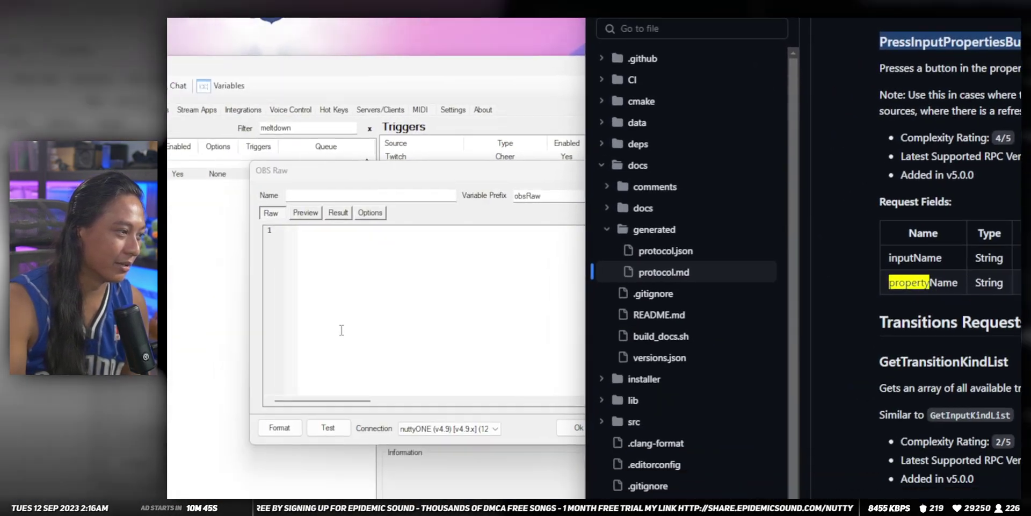
Compare the empty OBS Raw request in Streamer.bot with the PressInputPropertiesButton entry in the documentation
click(341, 330)
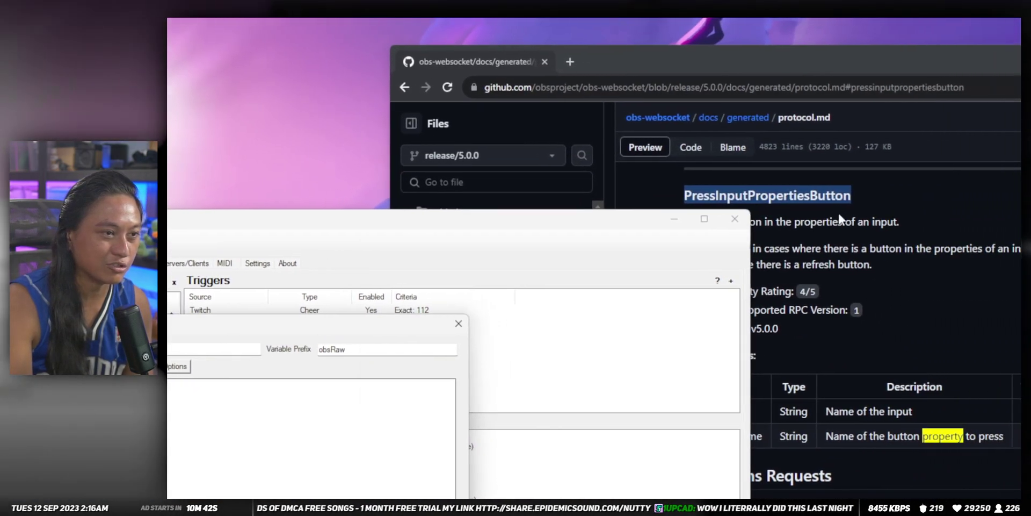
click(838, 214)
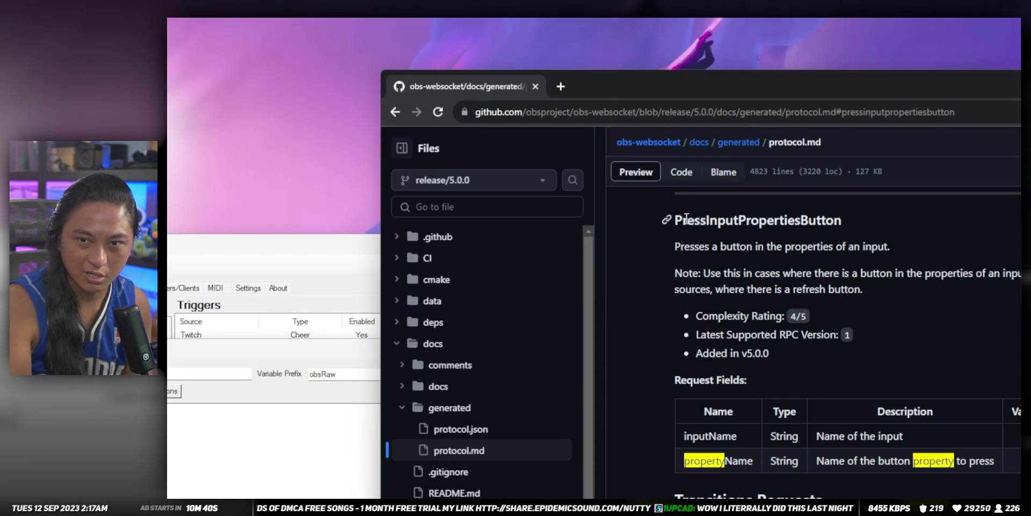
drag(684, 216, 870, 219)
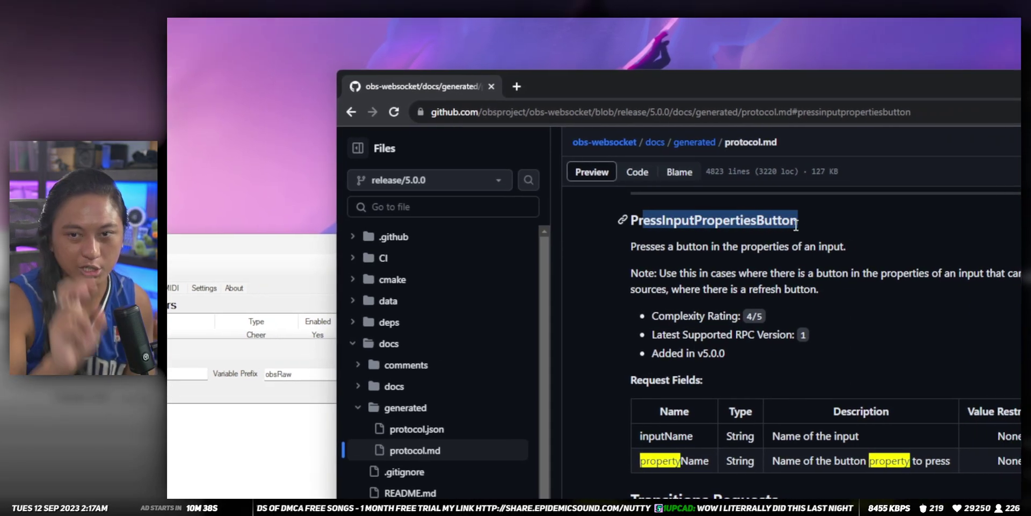
click(616, 247)
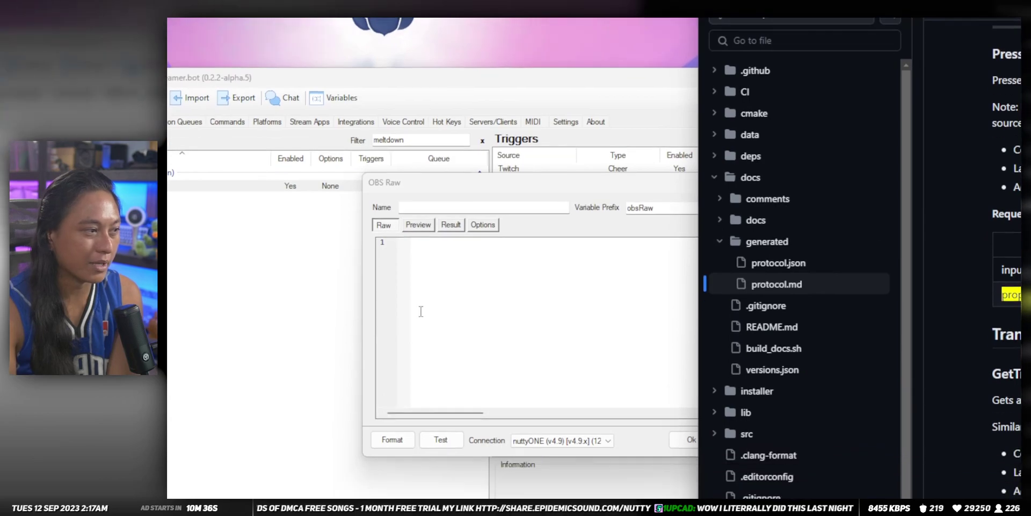
click(501, 301)
text(asdfa)
key(Return)
text(sd f)
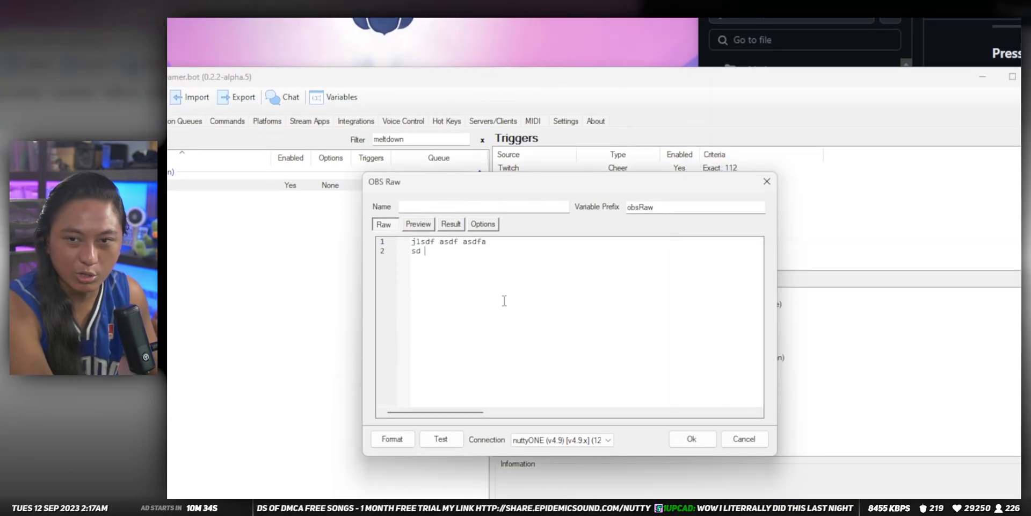
key(ctrl+a)
key(BackSpace)
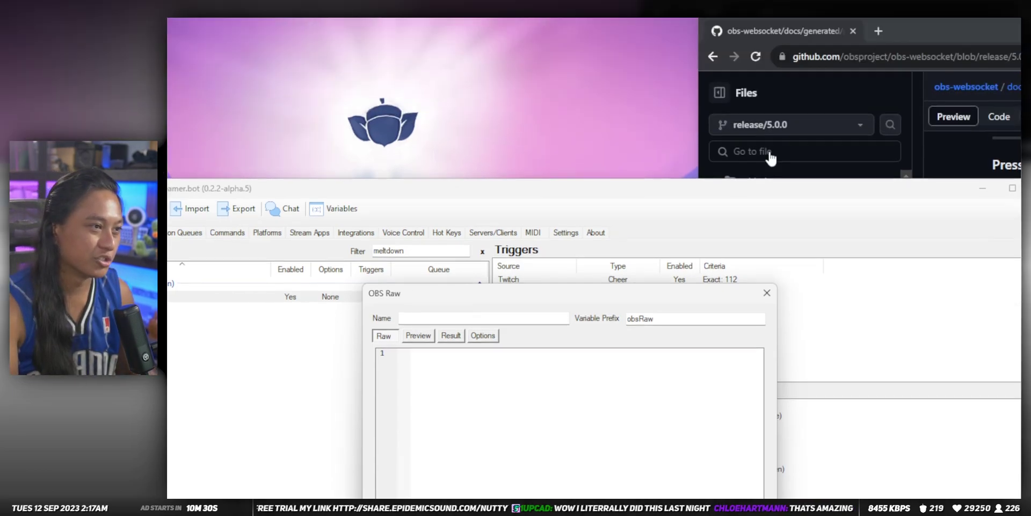
Search the web for "obsraw" in Chrome and open Streamer.bot's OBS Raw Generator page
click(829, 160)
text(pbsrawo)
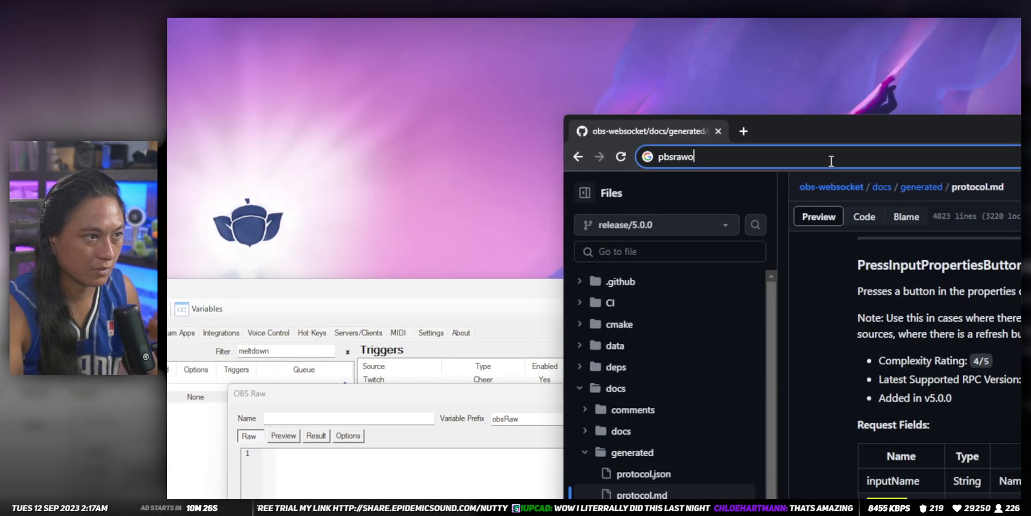
key(ctrl+a)
text(obsrraw)
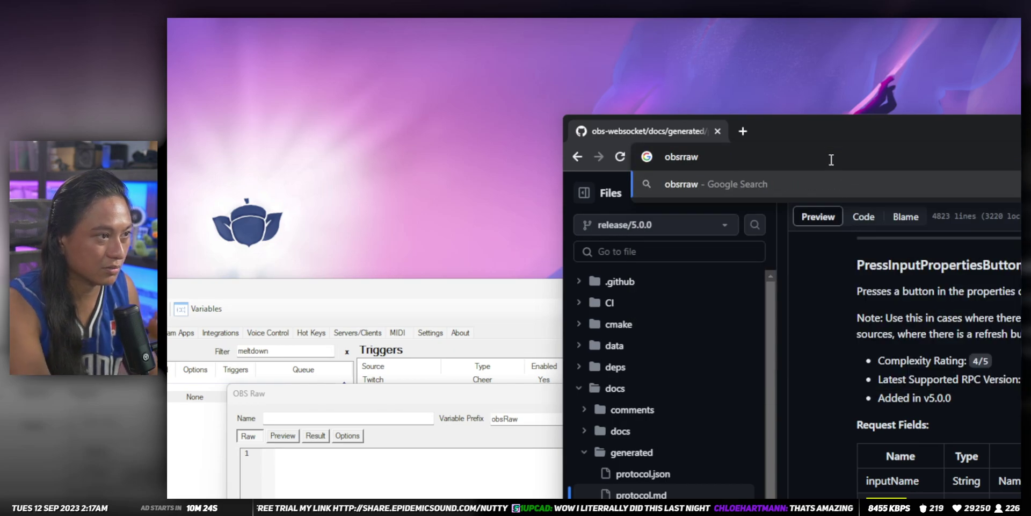
key(BackSpace)
key(Return)
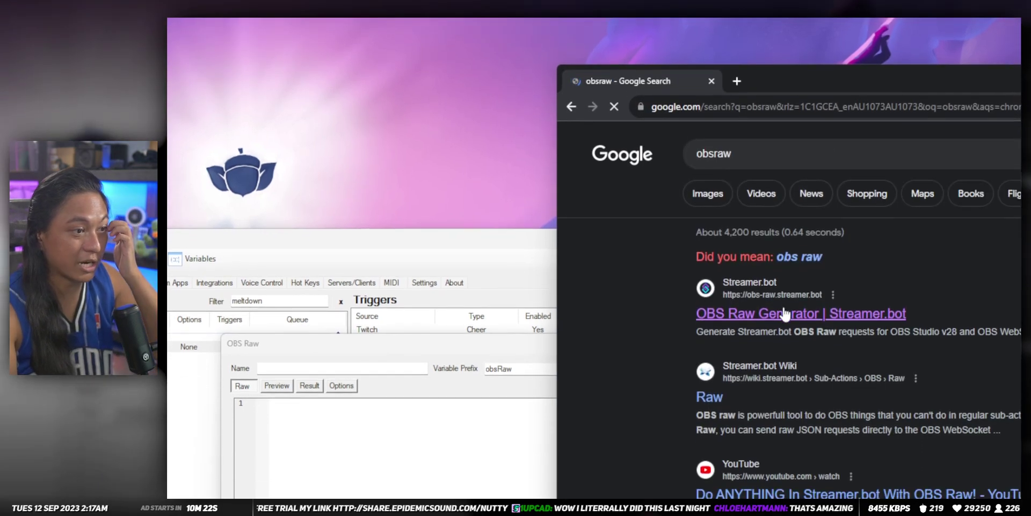
click(785, 313)
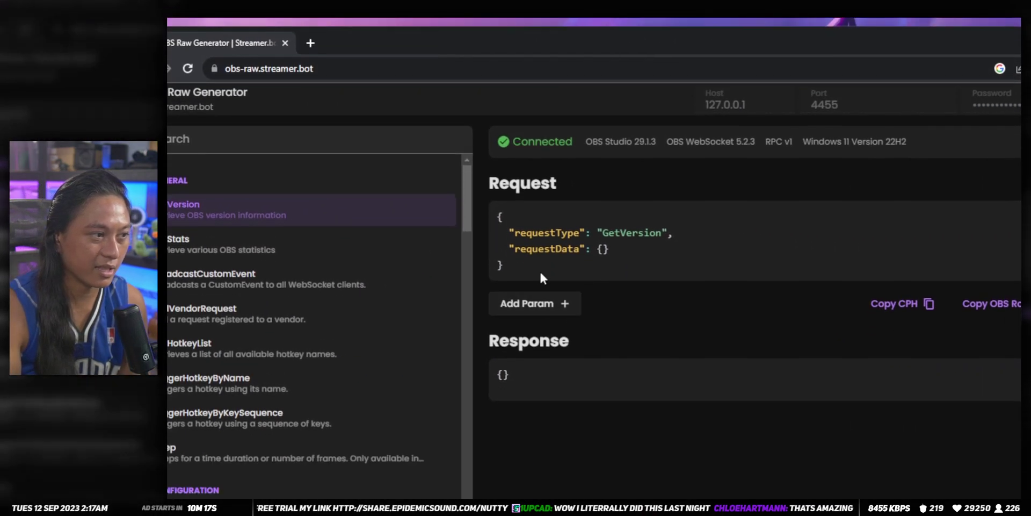
Highlight the generator's sample GetVersion request, move the browser window aside and return to the OBS Raw dialog in Streamer.bot
drag(777, 338, 718, 277)
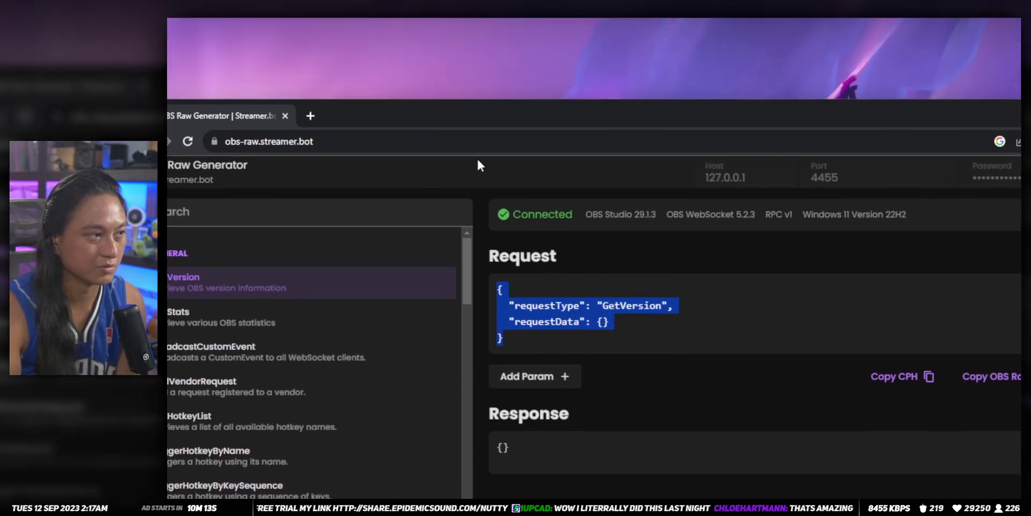
drag(468, 40, 808, 53)
click(414, 210)
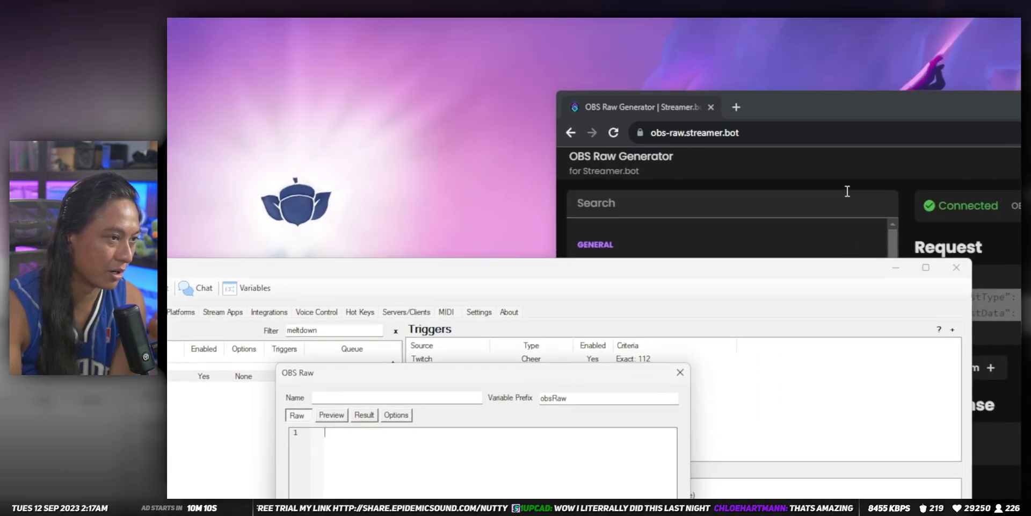
Search the OBS Raw Generator in Chrome for "trigger" and open the TriggerHotkeyByName request
drag(812, 105, 529, 105)
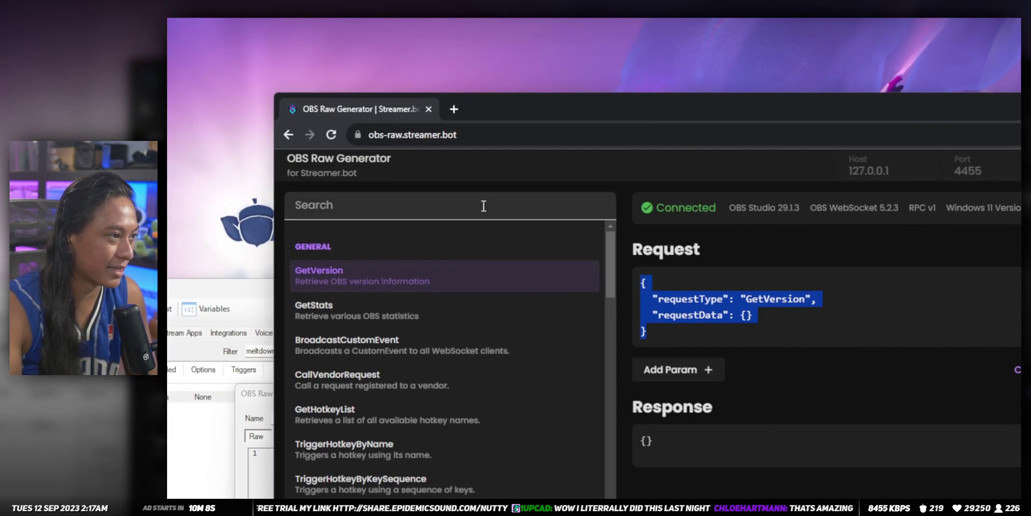
click(480, 191)
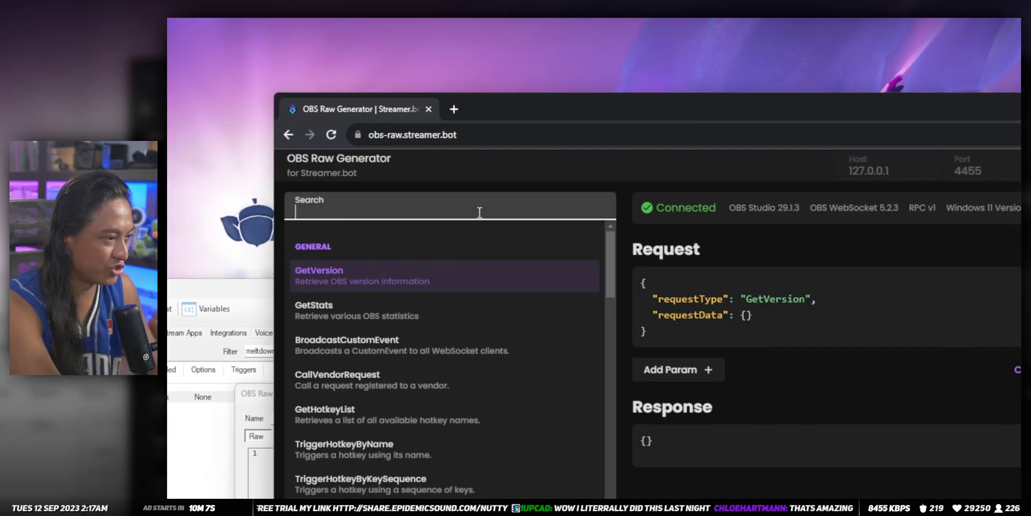
text(trigger)
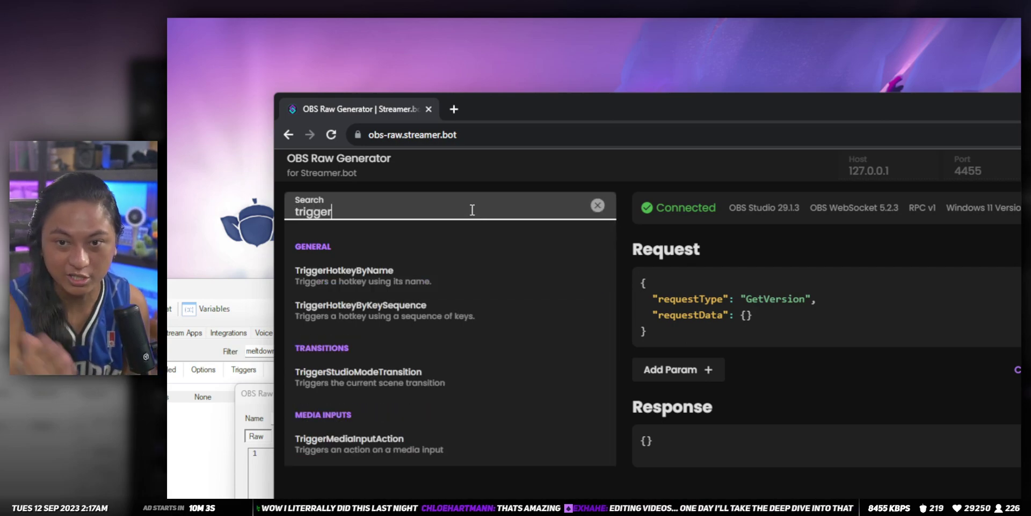
click(428, 286)
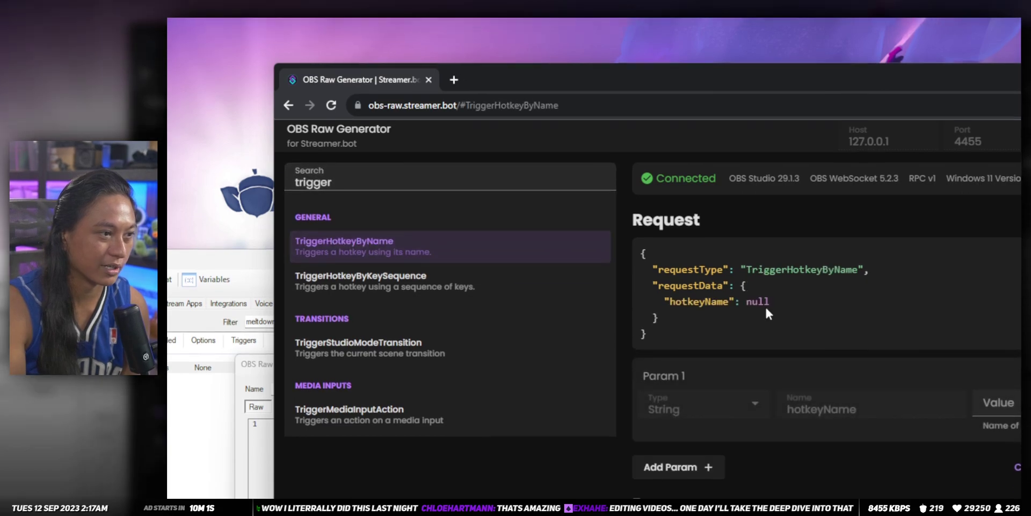
Highlight and review the generated TriggerHotkeyByName request with its hotkeyName parameter
drag(666, 318, 649, 255)
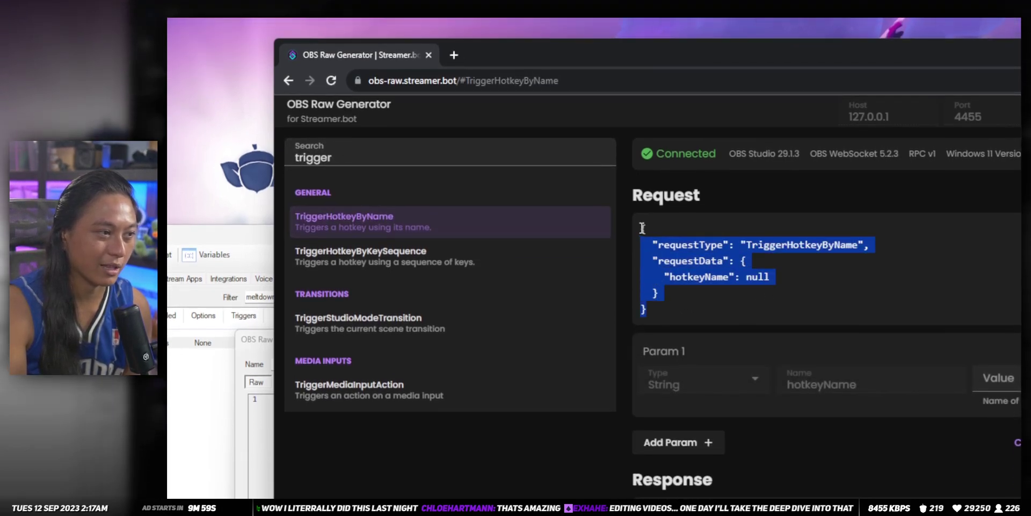
drag(639, 224, 674, 316)
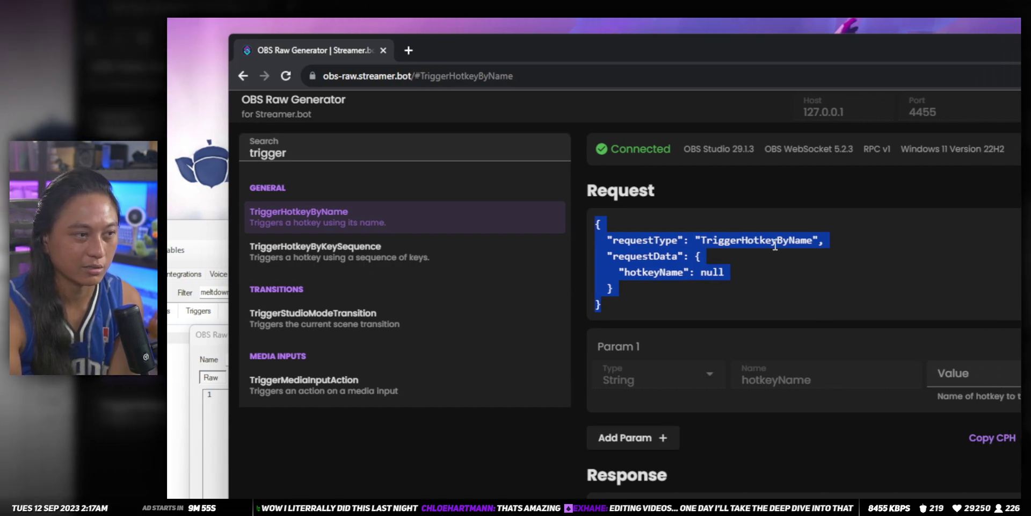
drag(724, 273, 591, 230)
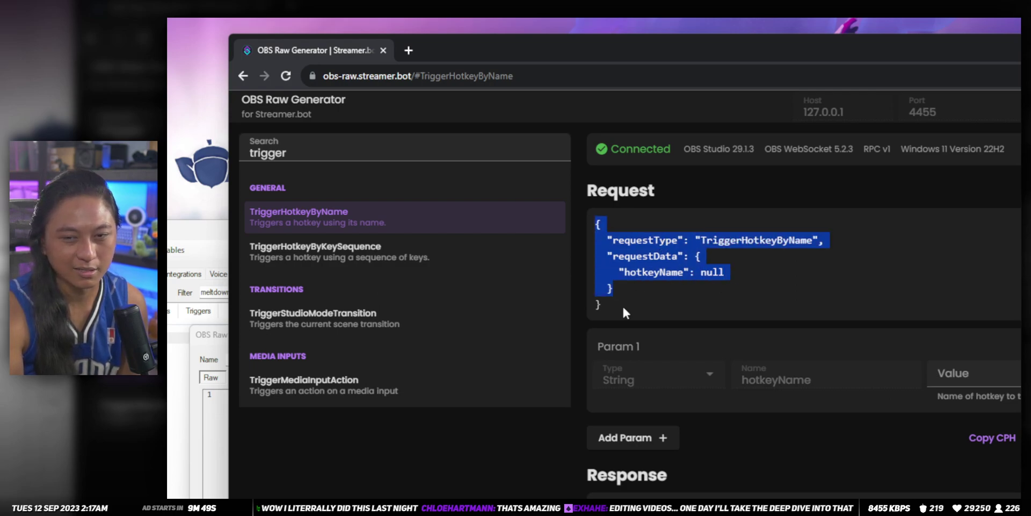
drag(623, 312, 577, 216)
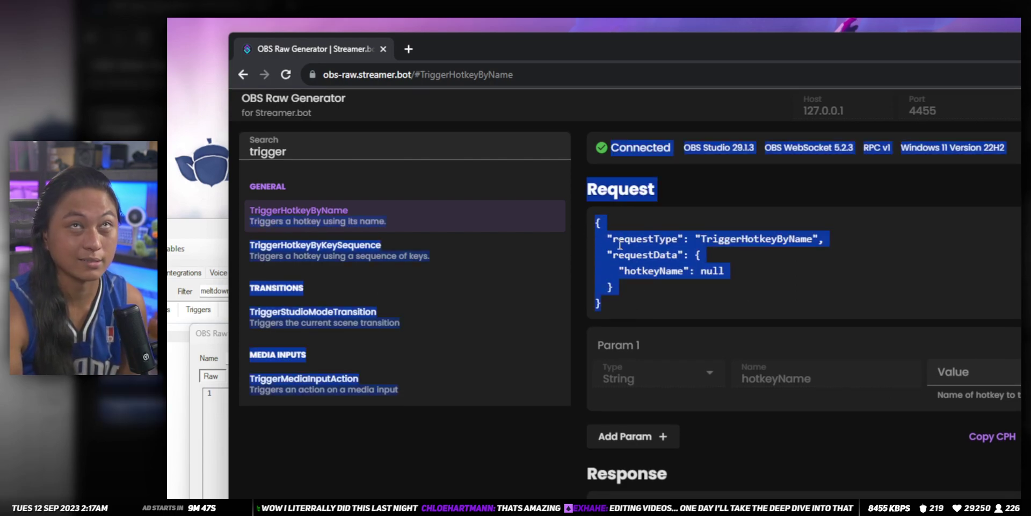
drag(598, 217, 634, 298)
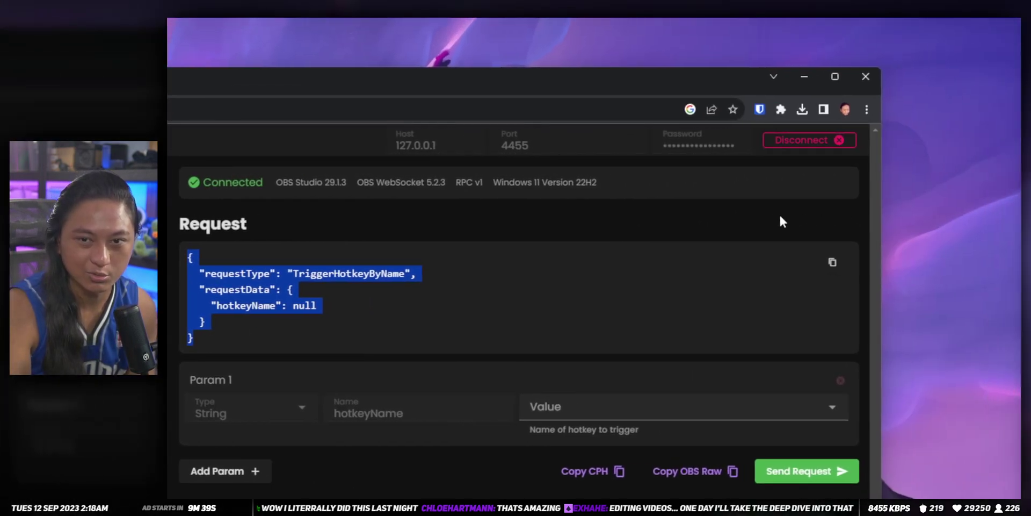
In the OBS hotkey settings, clear the Enable/Disable Mouse Zoom and Follow hotkey and save the settings
key(alt+Tab)
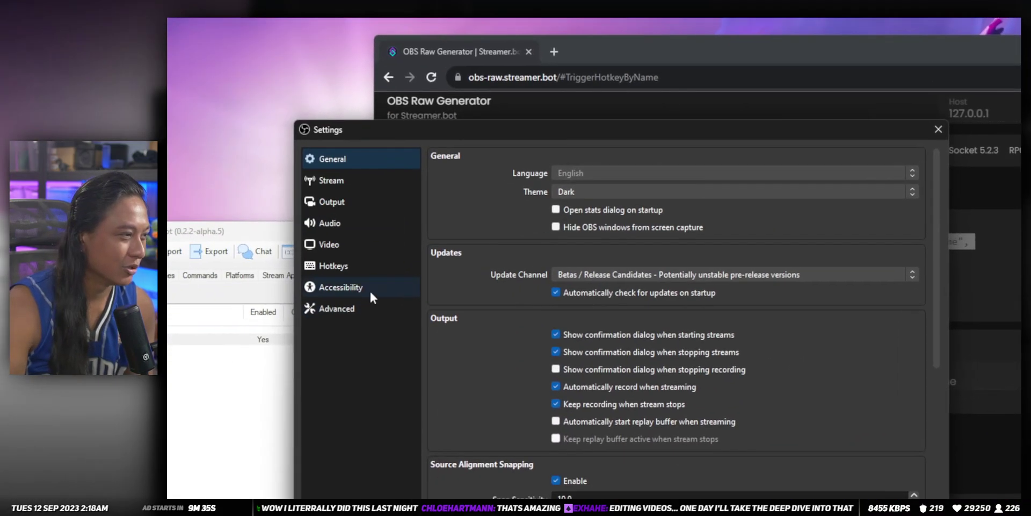
click(359, 266)
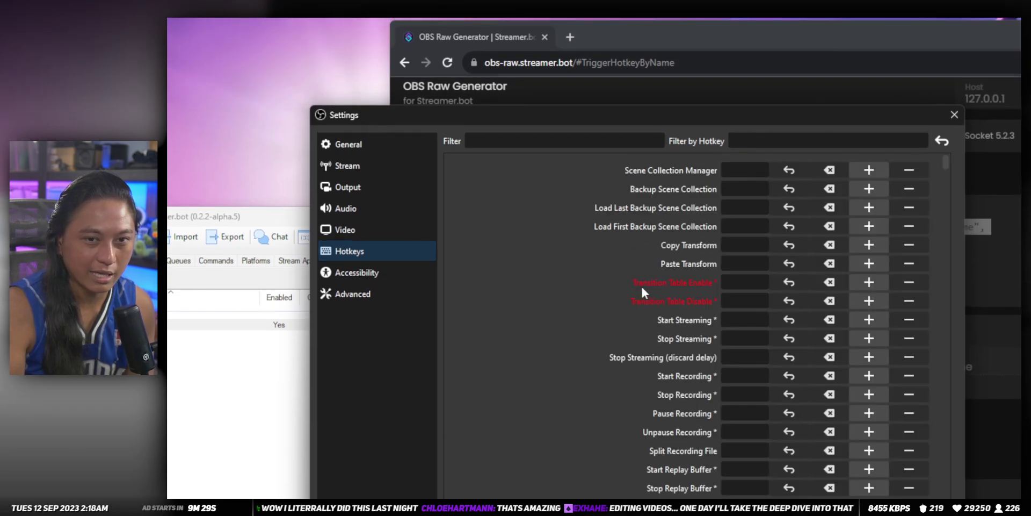
scroll(608, 322, down, 8)
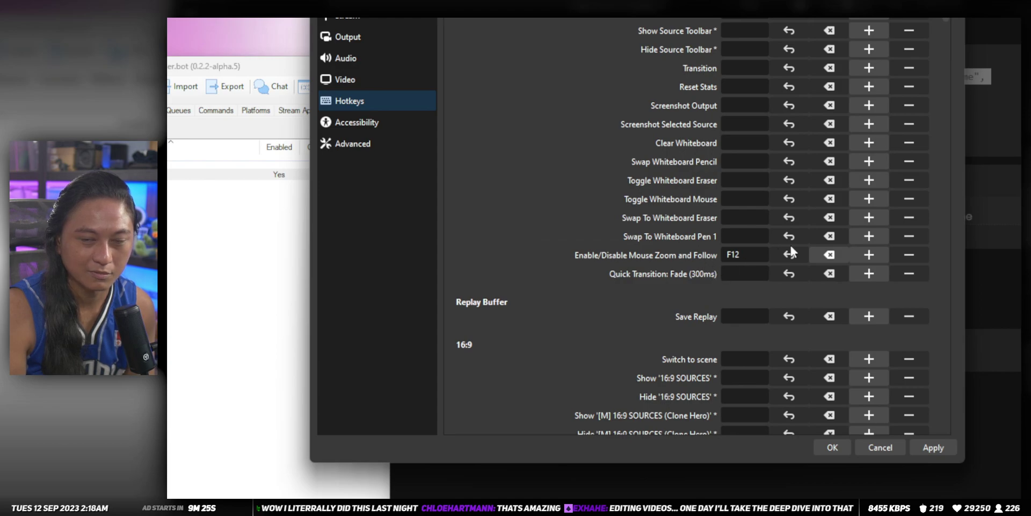
click(830, 255)
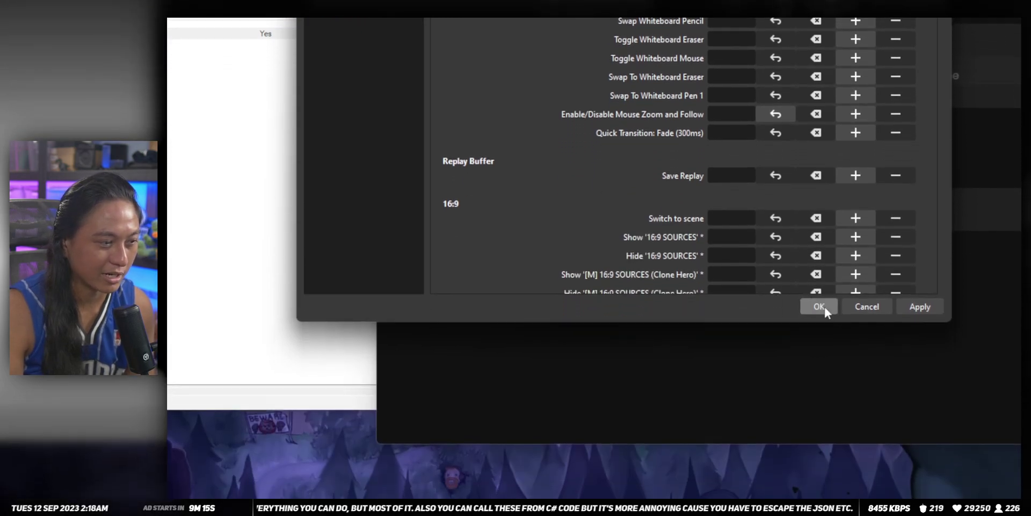
click(819, 447)
click(833, 268)
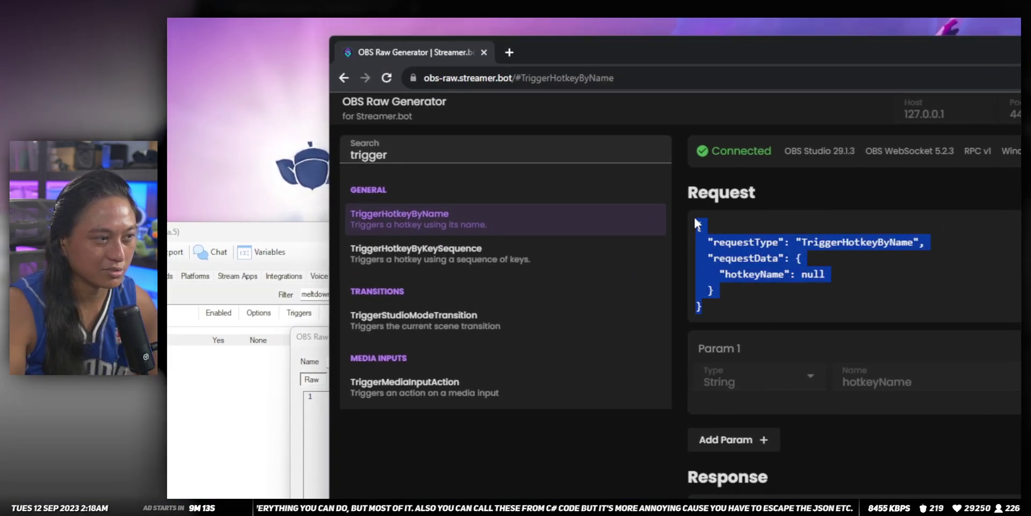
Copy the generator's TriggerStudioModeTransition request and paste it into the raw request of Streamer.bot's OBS Raw dialog
click(518, 319)
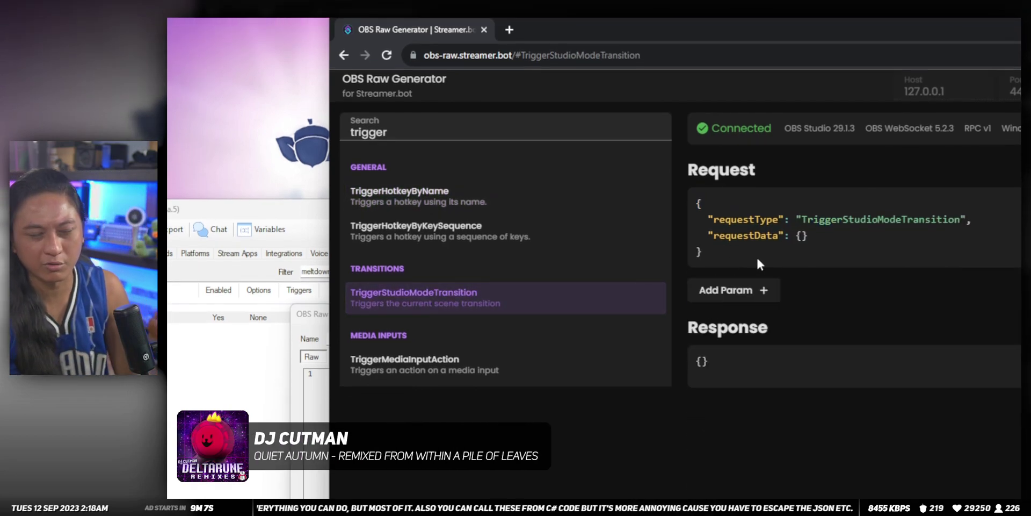
drag(766, 250, 701, 207)
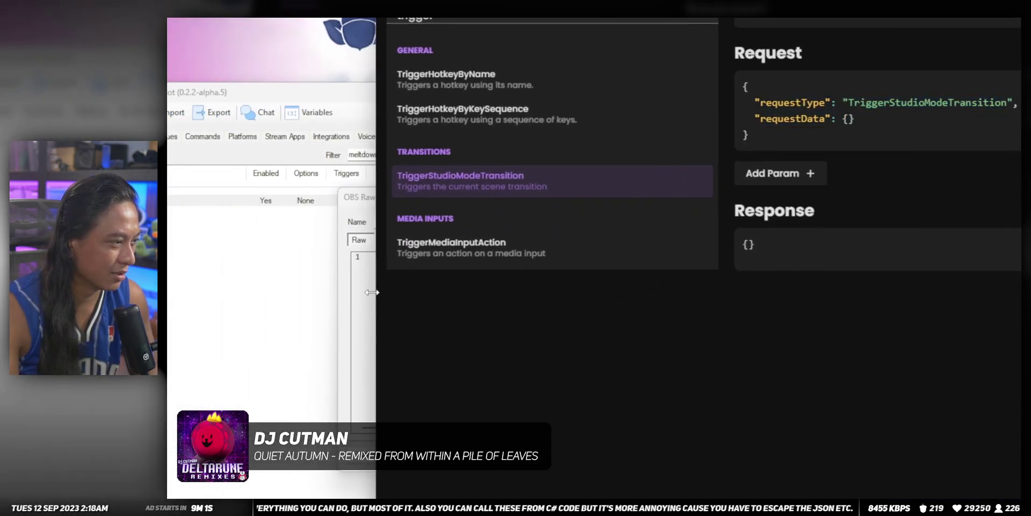
click(368, 291)
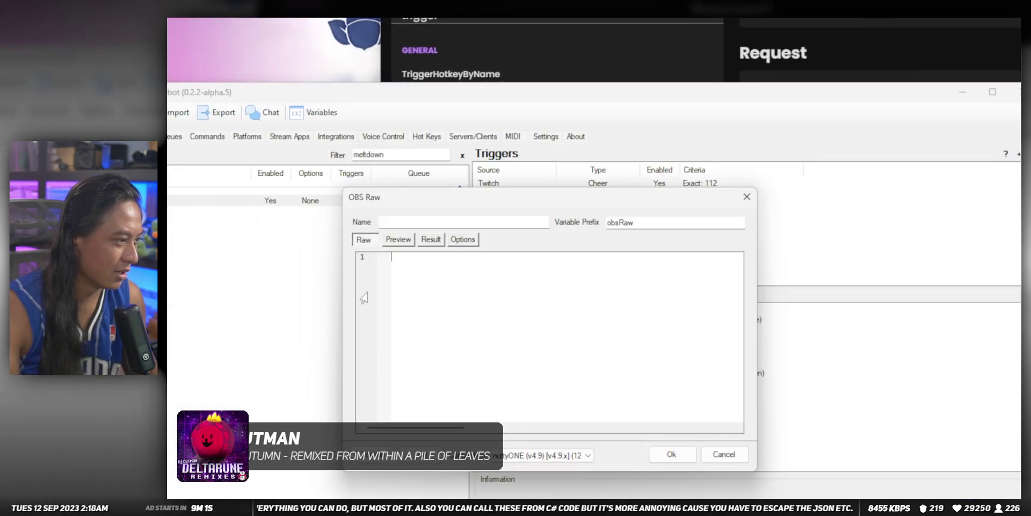
text({"requestType":"TriggerStudioModeTransition","requestData":{}})
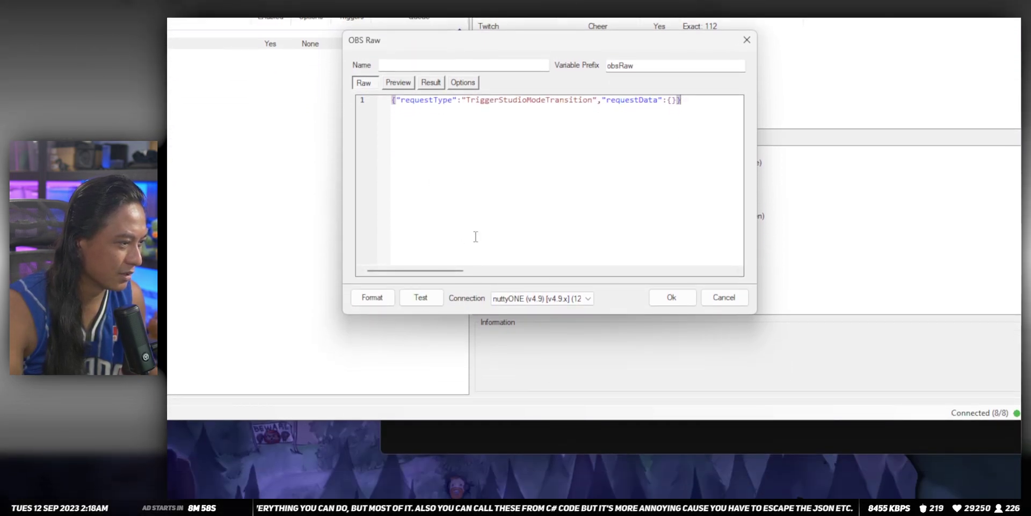
Set the OBS Raw connection to nuttyONE (v5.x), format the TriggerStudioModeTransition request and test it
key(ctrl+z)
click(585, 298)
click(512, 303)
click(418, 137)
text({"requestType":"TriggerStudioModeTransition","requestData":{}})
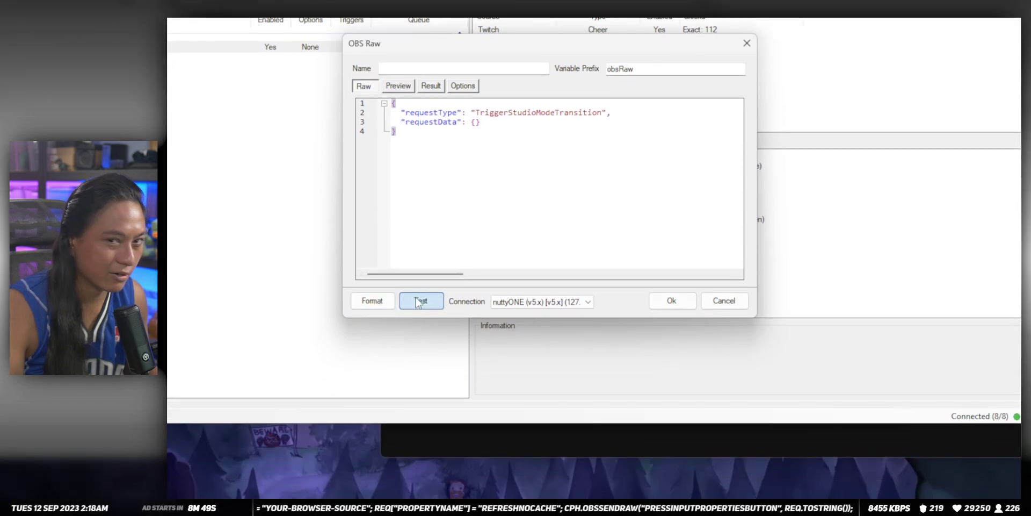
click(419, 307)
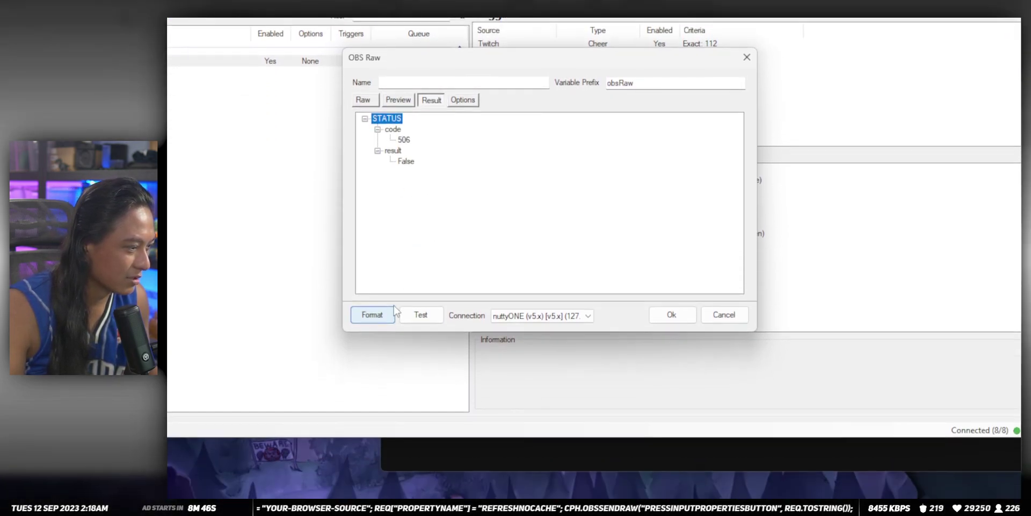
Return to the OBS Raw Generator, search for "studio" and open the SetStudioModeEnabled request
click(681, 188)
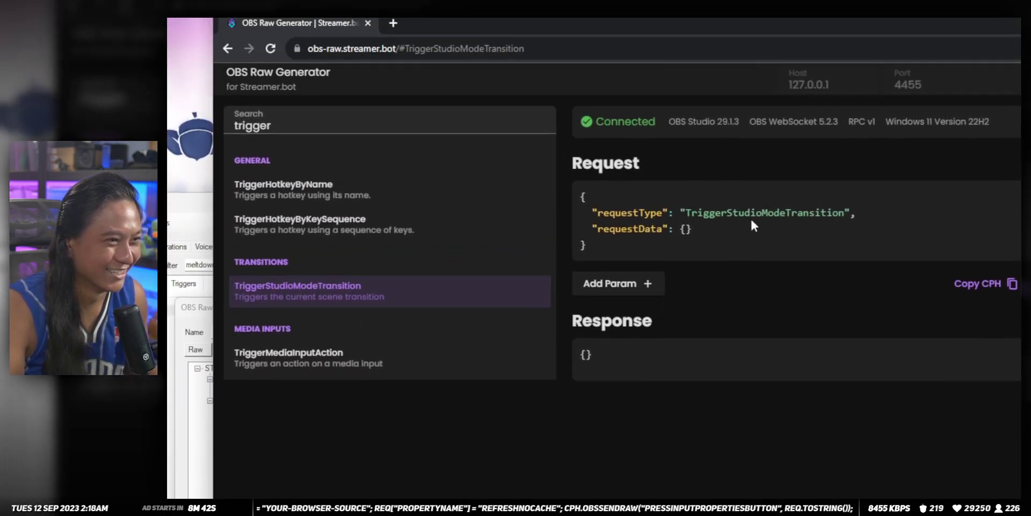
drag(705, 214, 855, 214)
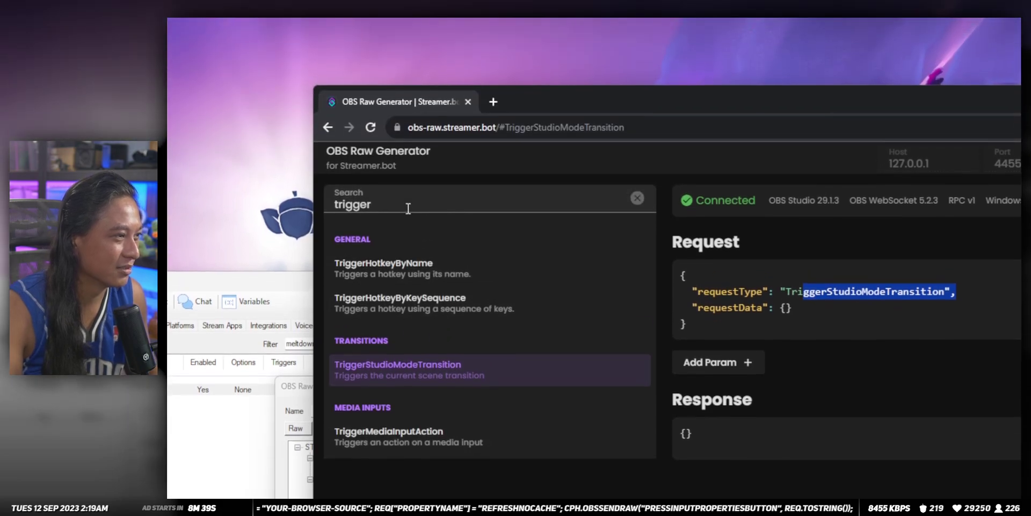
double_click(411, 102)
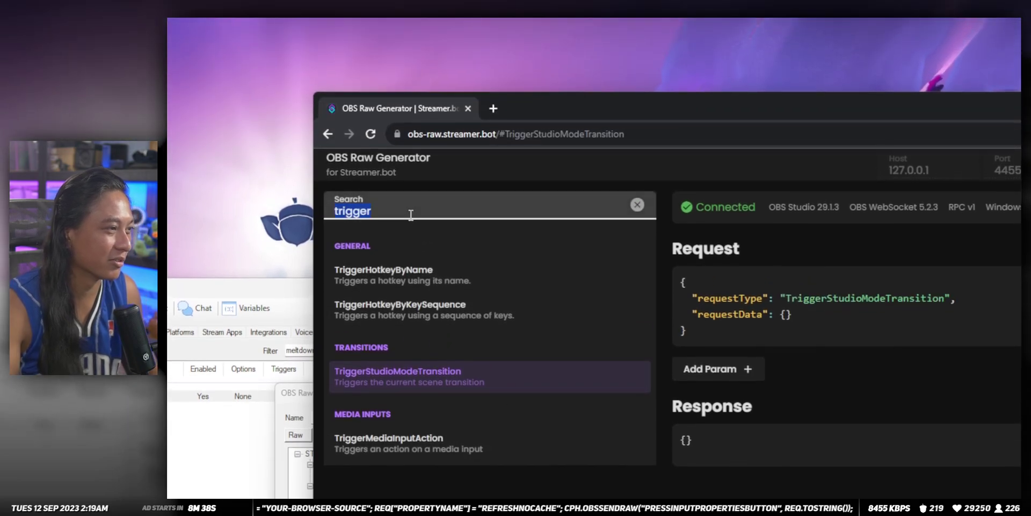
text(studio)
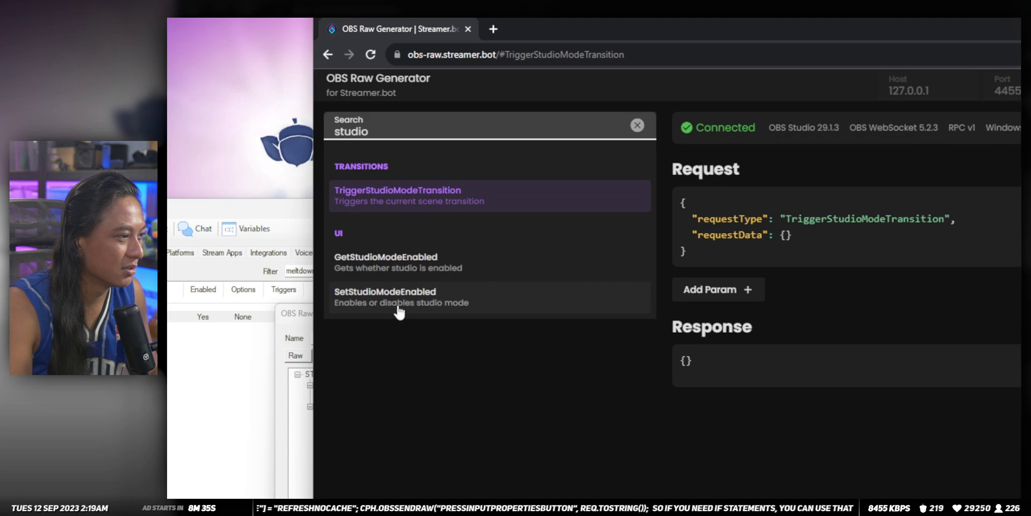
click(376, 376)
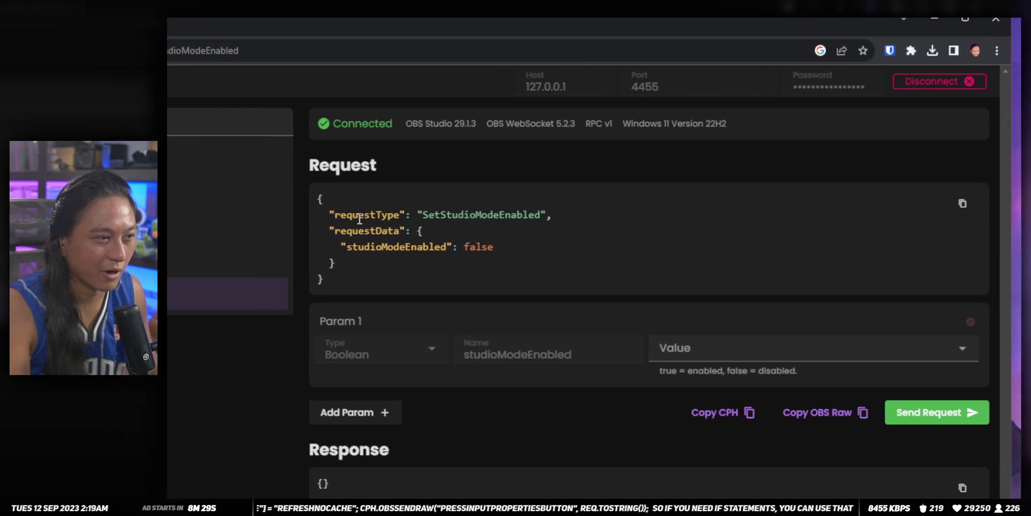
Copy the SetStudioModeEnabled request, replace the raw request in Streamer.bot's OBS Raw dialog with it and format the JSON
drag(362, 215, 497, 280)
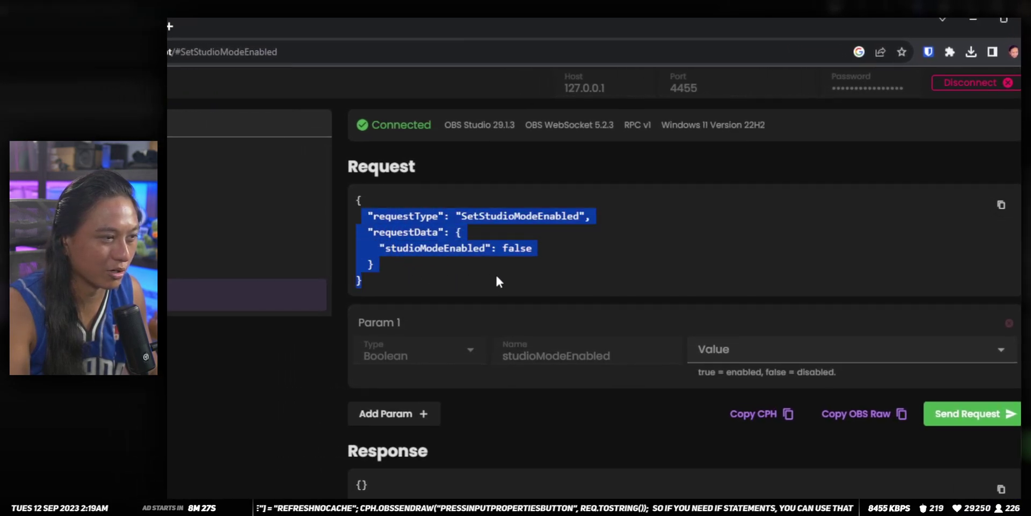
click(497, 277)
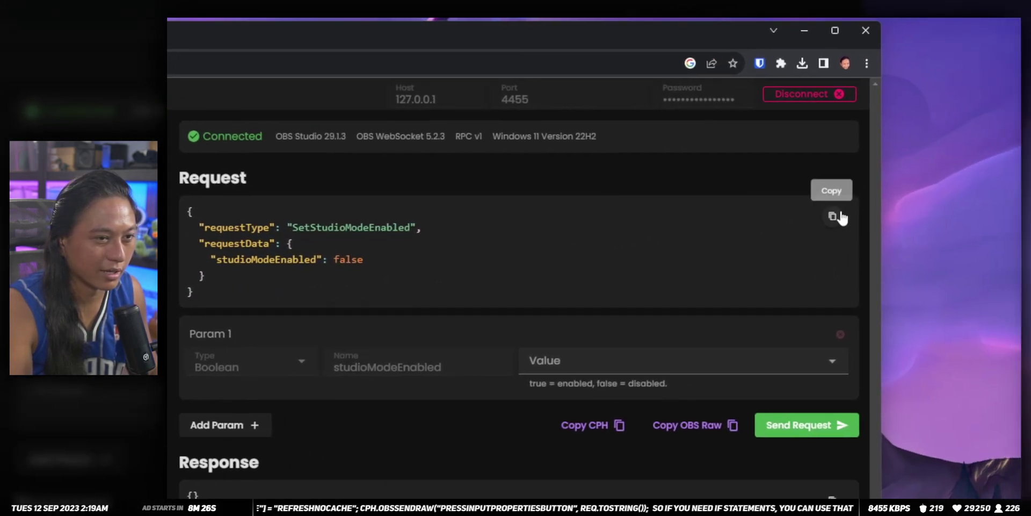
click(1002, 205)
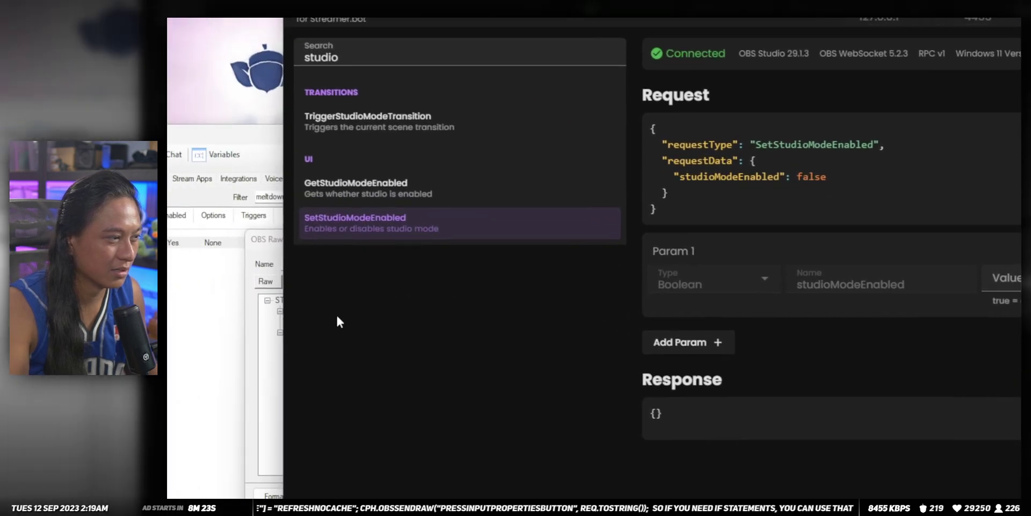
click(274, 339)
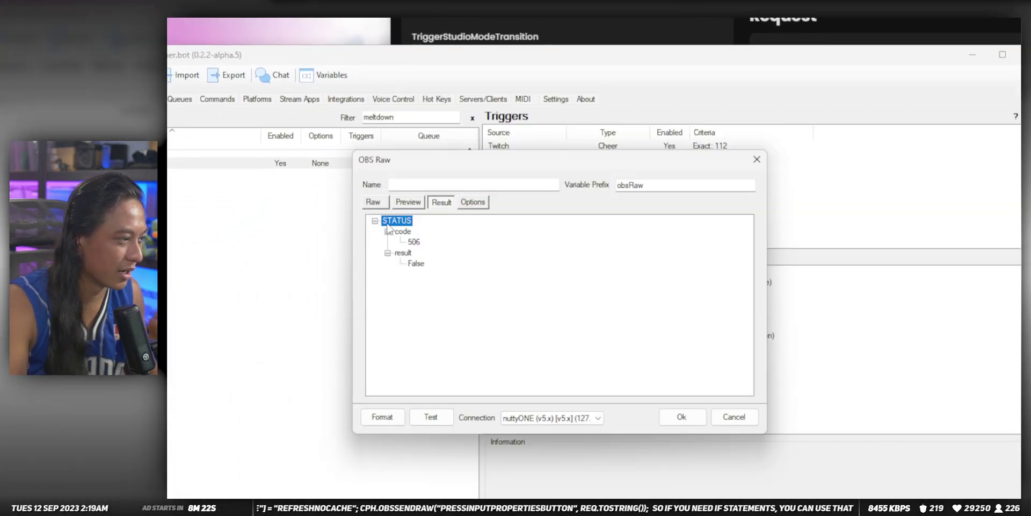
click(382, 207)
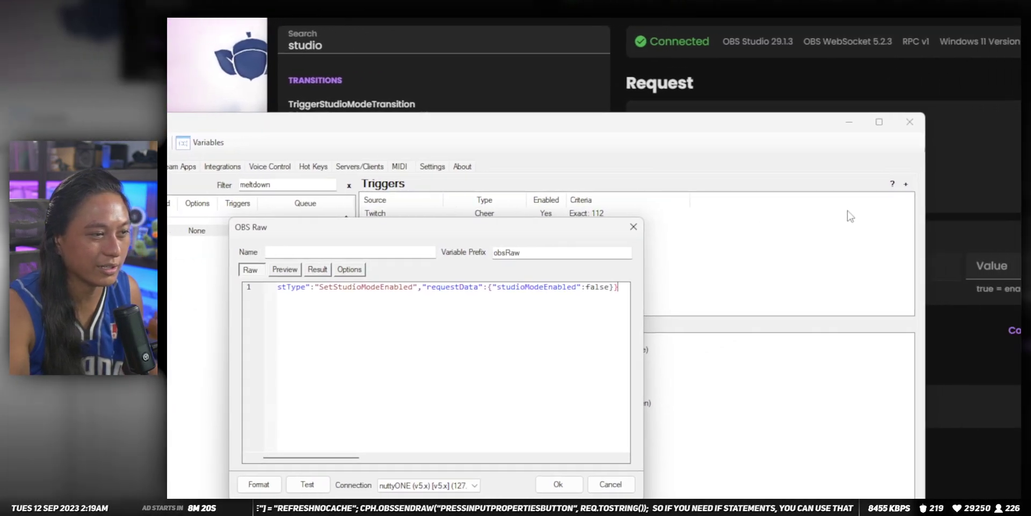
click(788, 208)
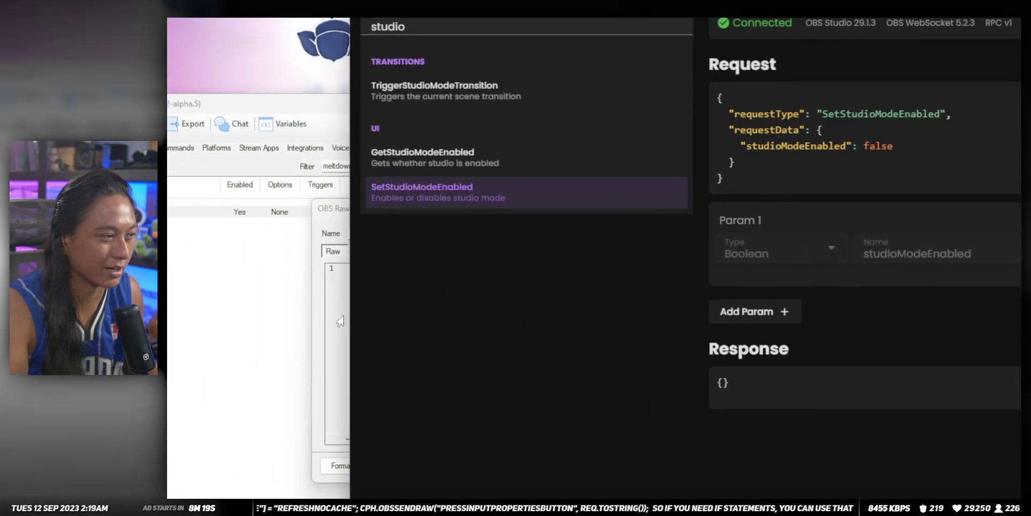
key(alt+Tab)
click(365, 368)
drag(432, 234, 306, 209)
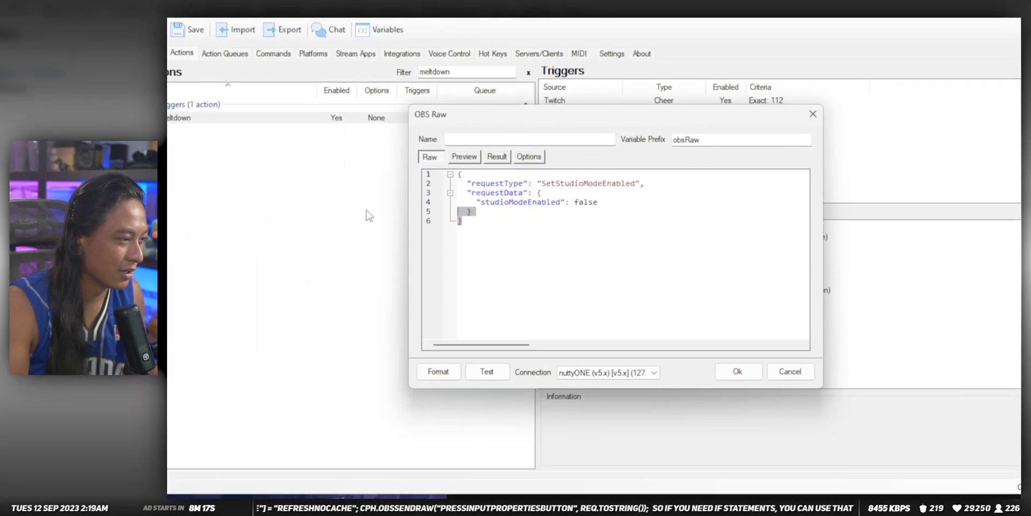
Change studioModeEnabled to true in the raw request and test it with the OBS window in view
click(455, 199)
key(ctrl+a)
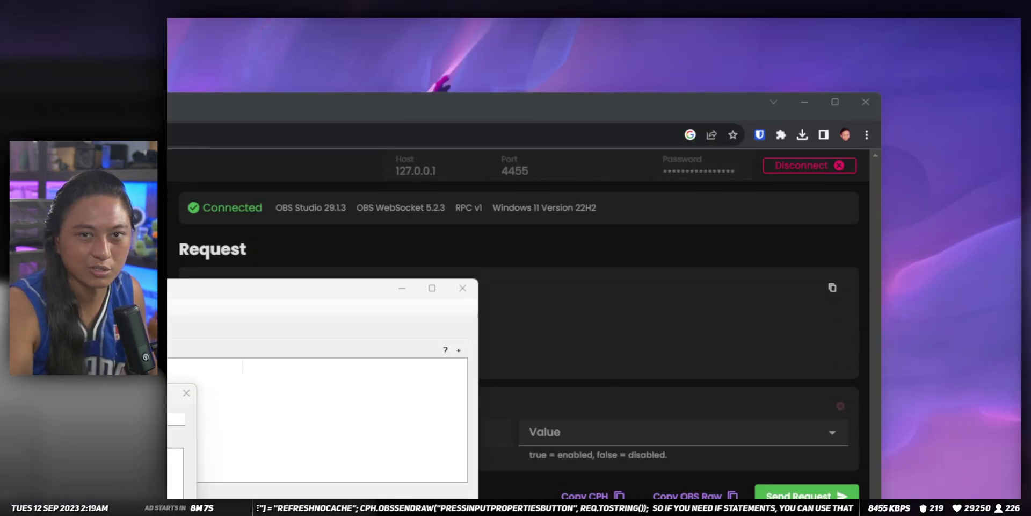
drag(1020, 107, 350, 214)
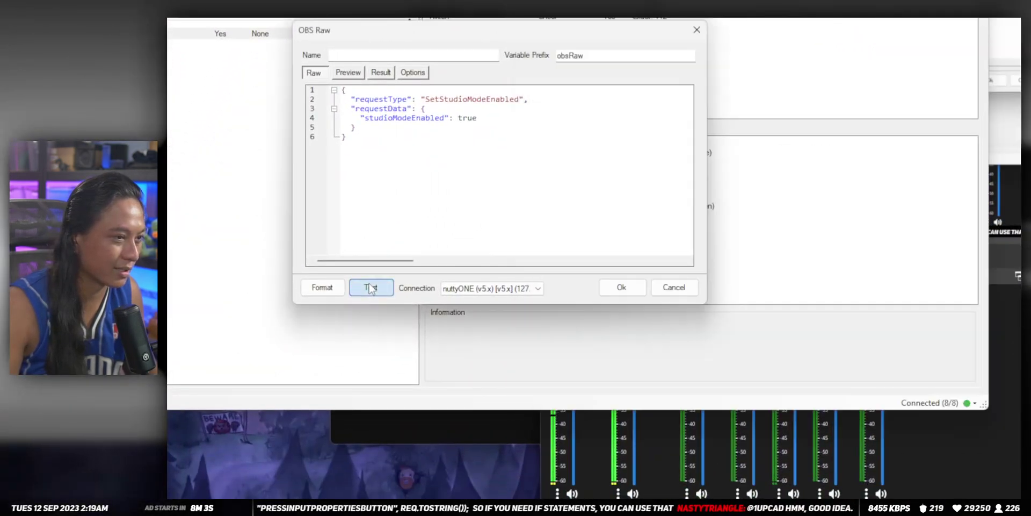
click(369, 287)
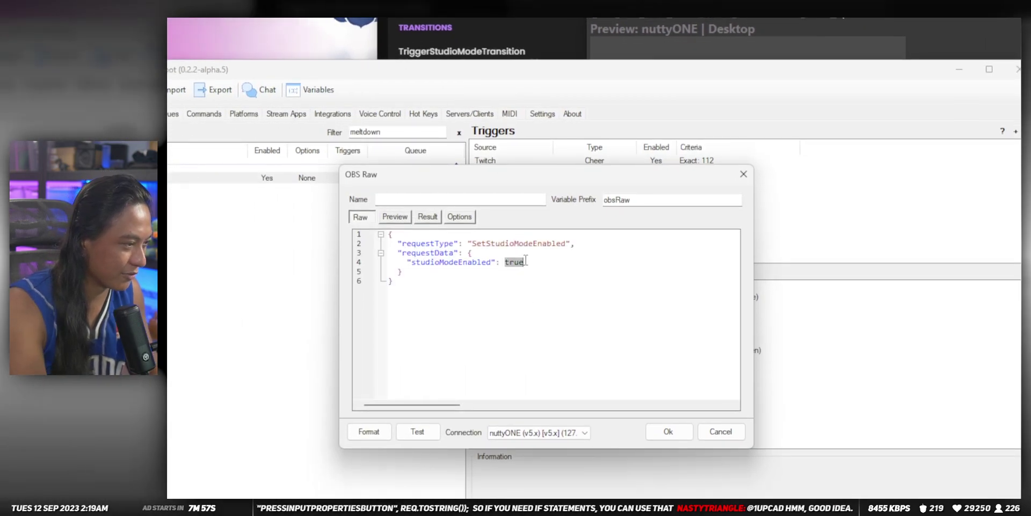
Set studioModeEnabled to false in the raw request and select #SetStudioModeEnabled in the generator page's web address
text(false)
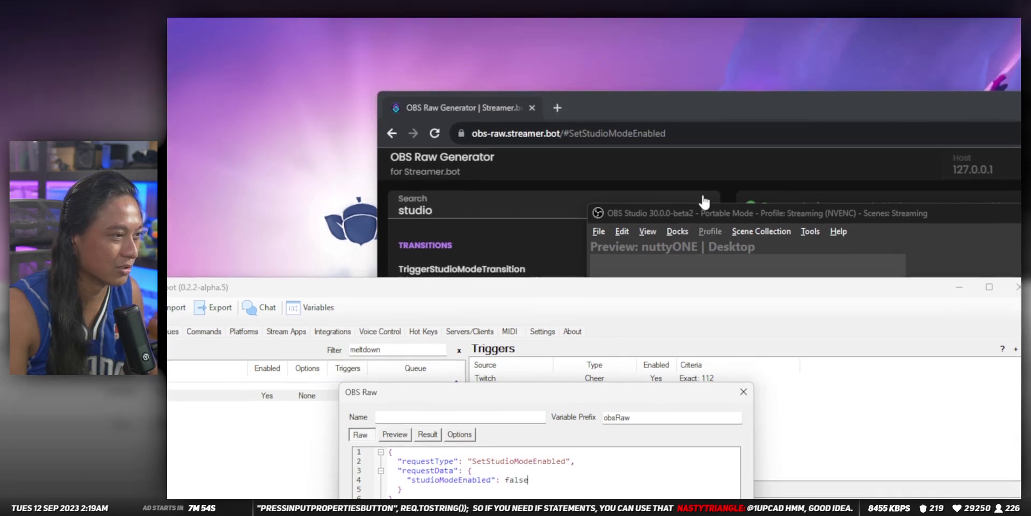
click(781, 119)
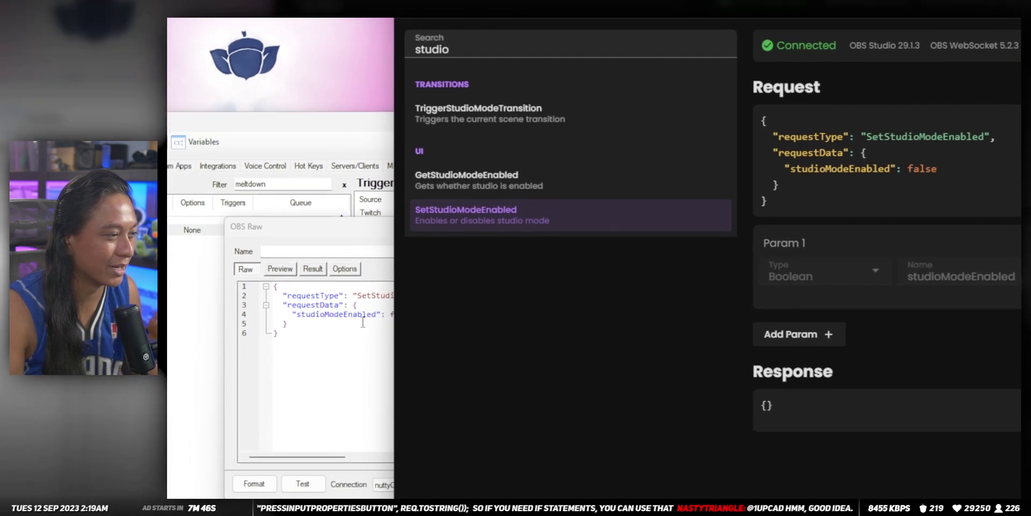
click(338, 431)
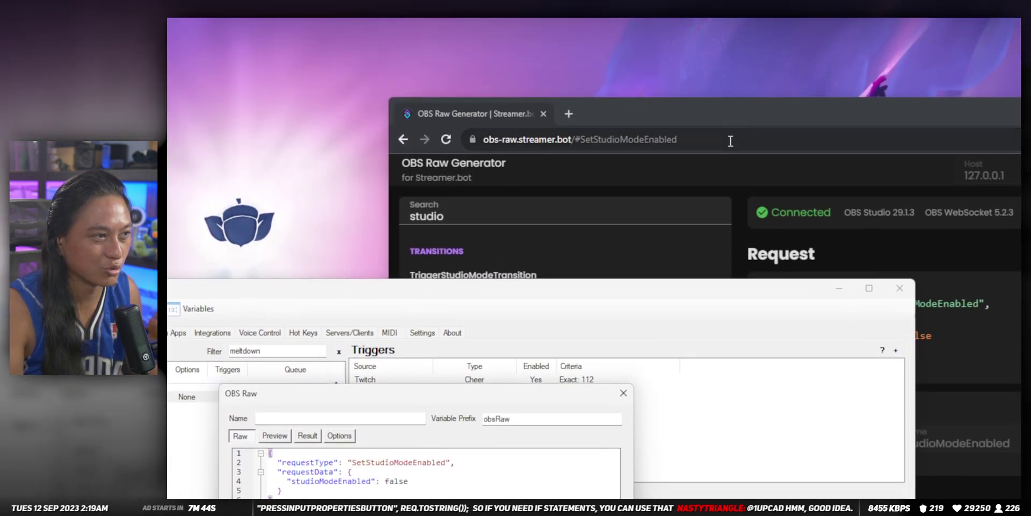
click(730, 140)
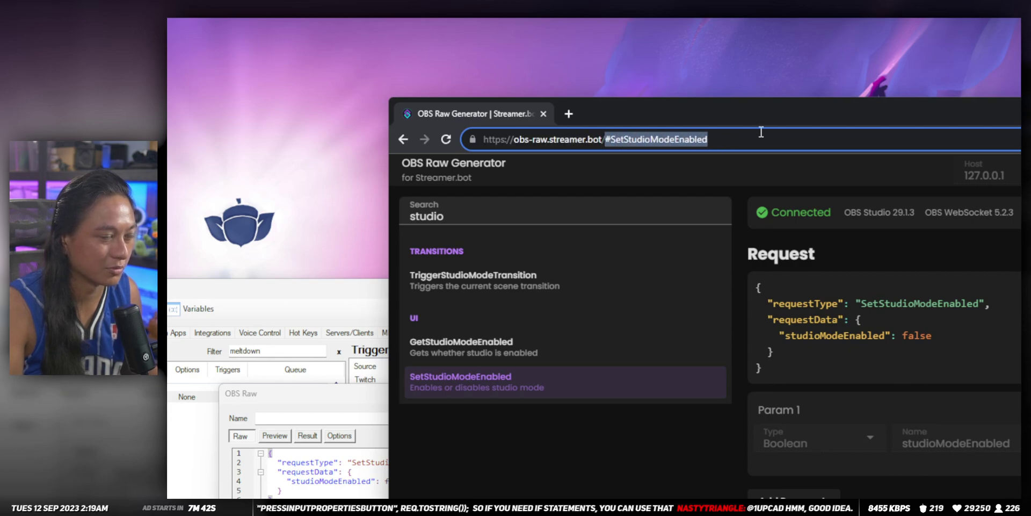